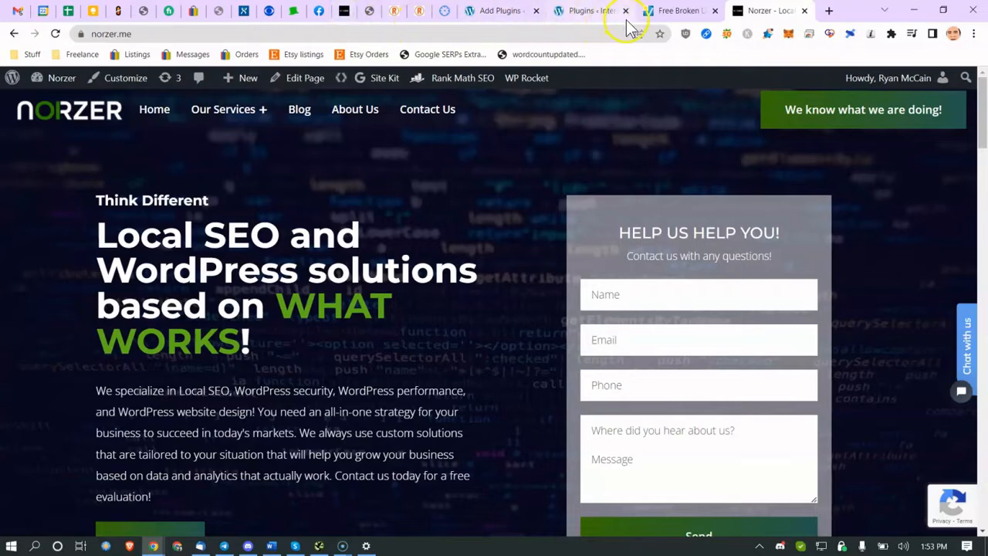
Switch to the online Broken Link Checker site and return to the Google results for "broken link checker"
click(679, 11)
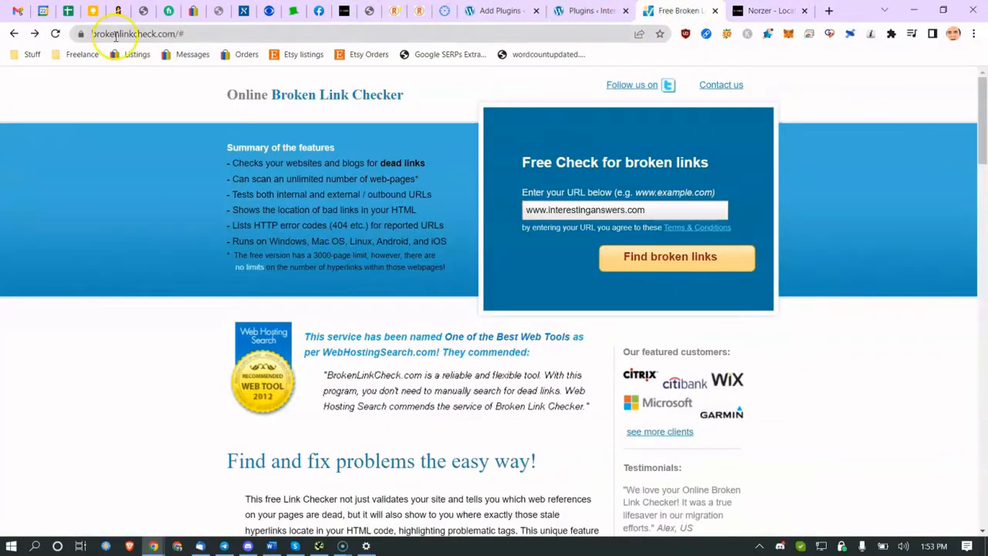
drag(115, 34, 235, 34)
click(10, 33)
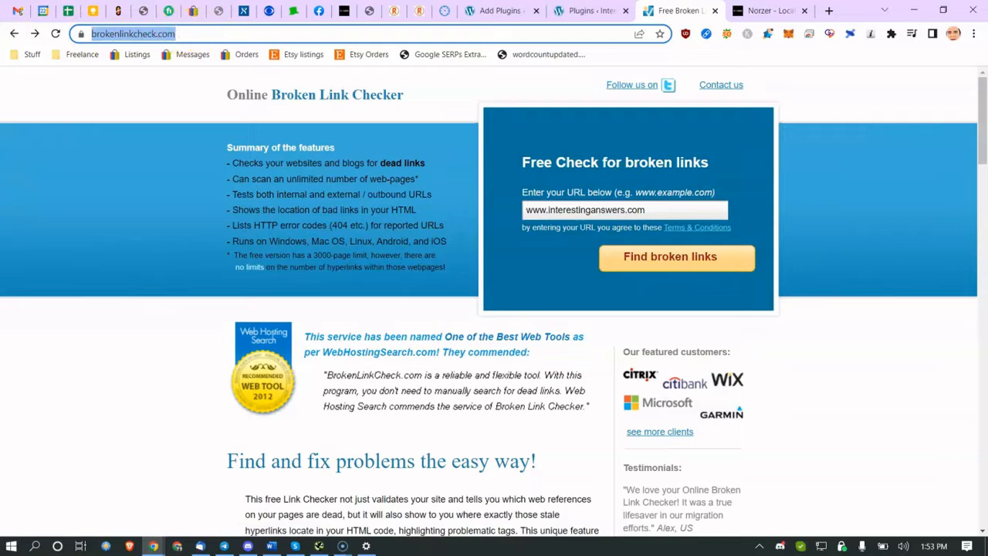
click(10, 33)
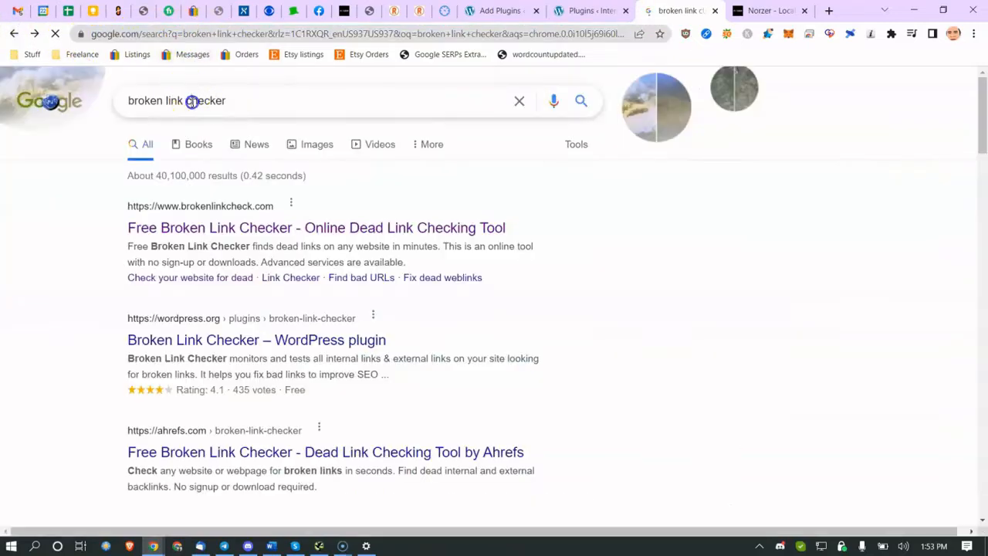
Look through the Google results for link checking tools and open "Free Broken Link Checker - Online Dead Link Checking Tool"
click(194, 100)
click(85, 342)
scroll(85, 342, down, 3)
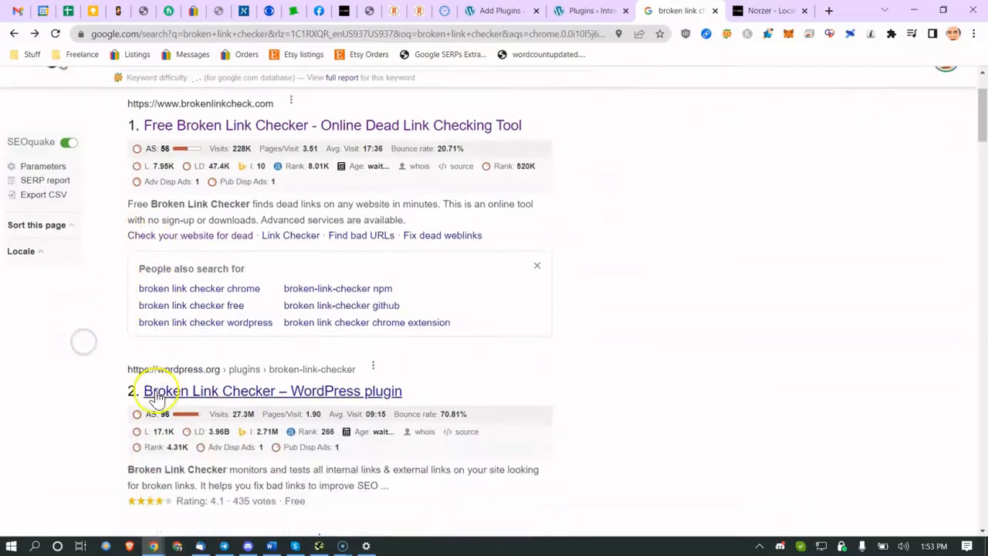
scroll(221, 285, down, 7)
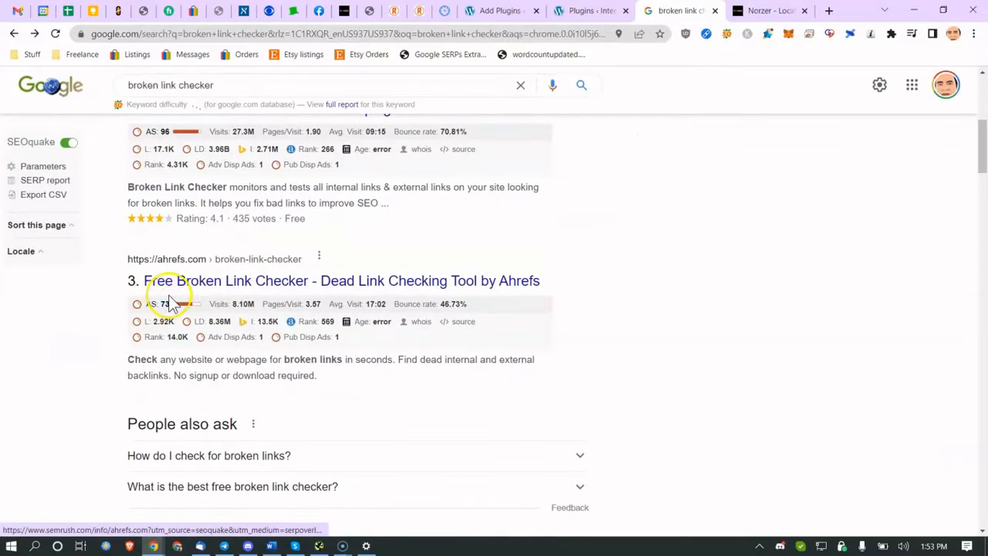
scroll(162, 267, down, 1)
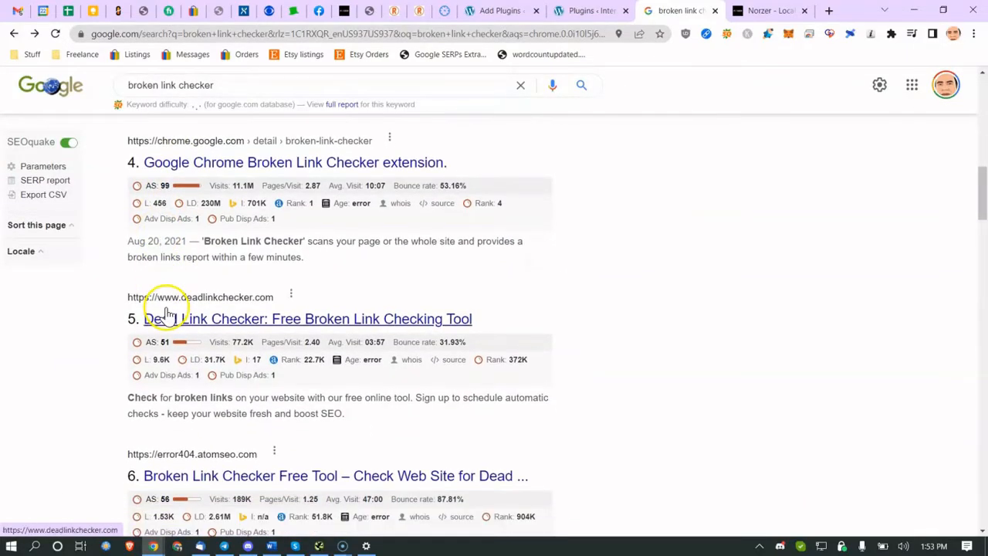
scroll(154, 313, up, 1)
scroll(168, 259, up, 8)
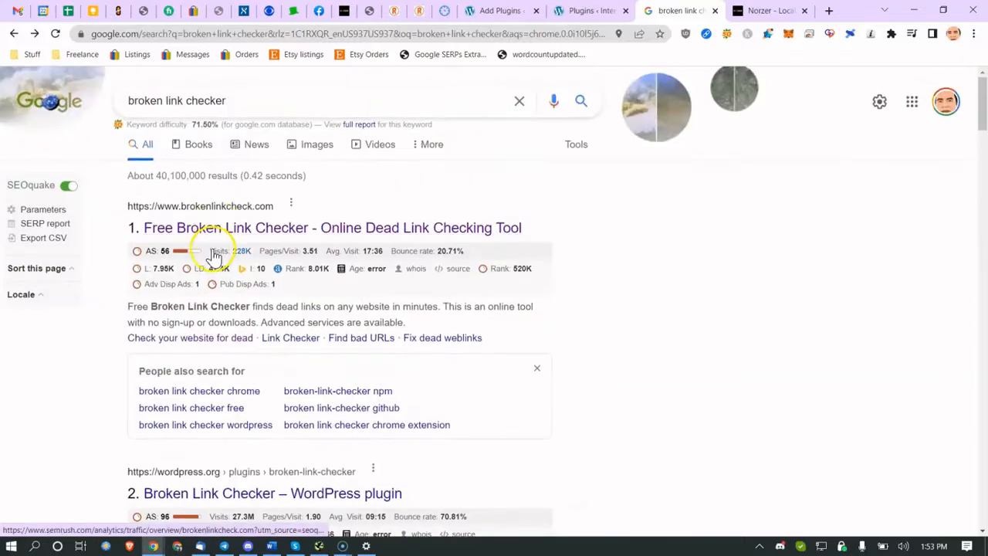
click(217, 229)
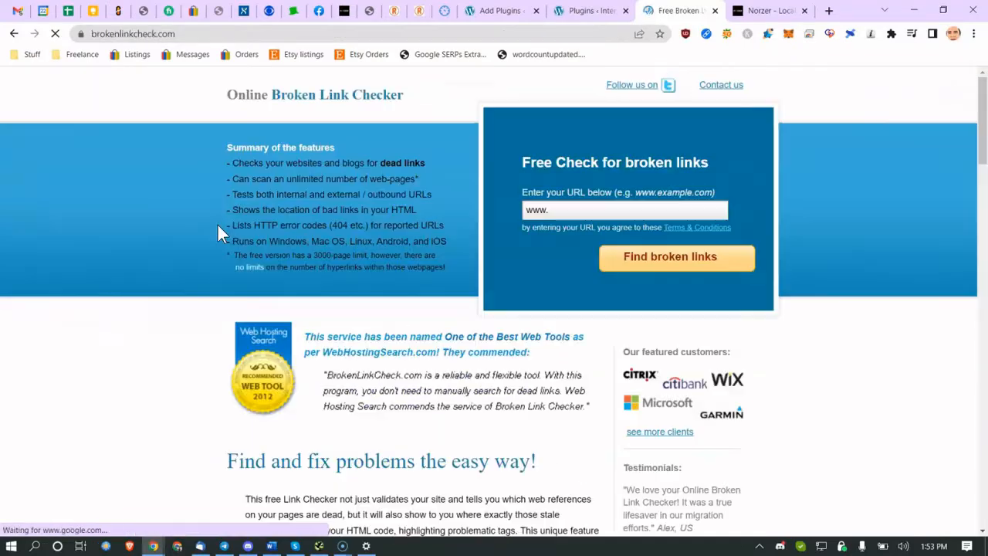
scroll(217, 230, down, 1)
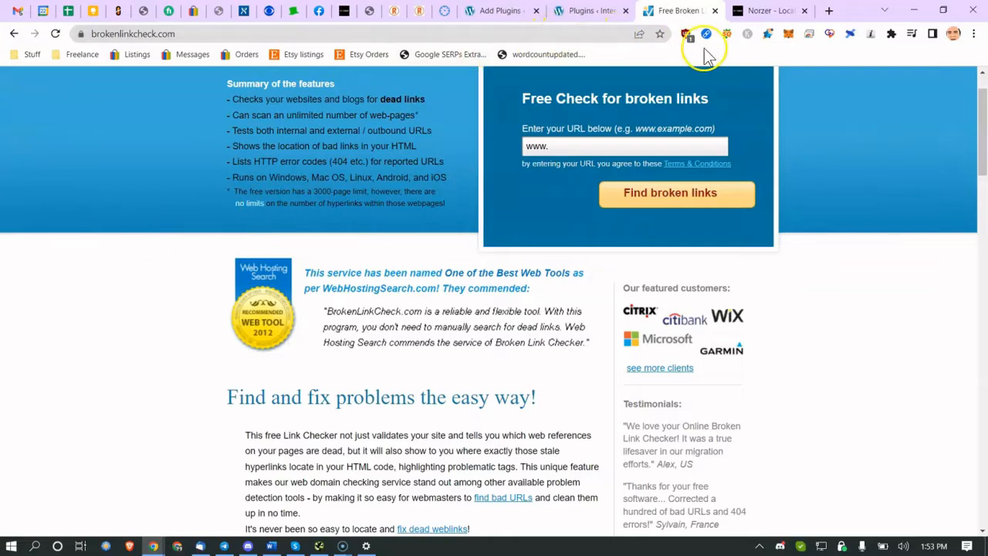
Close the online Broken Link Checker page and restore the closed Norzer page
click(715, 11)
click(715, 10)
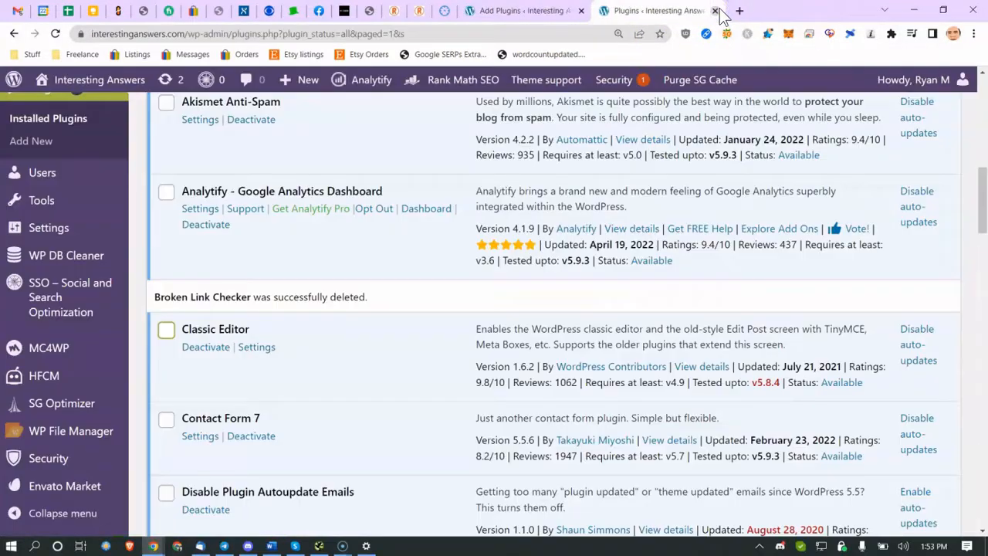
right_click(786, 13)
click(795, 89)
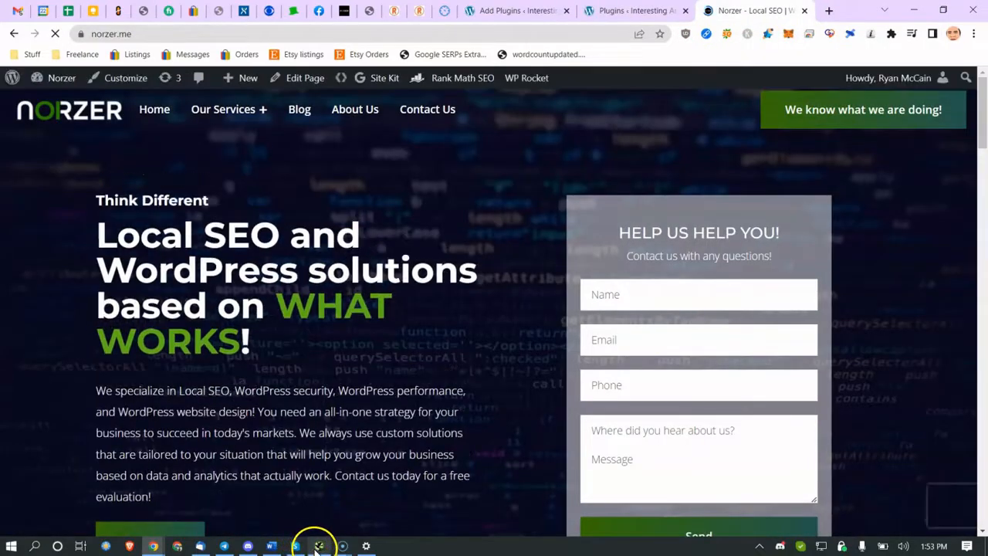
Switch to Screaming Frog SEO Spider, filter the crawl's internal URLs to HTML and view the pages' meta descriptions
click(317, 548)
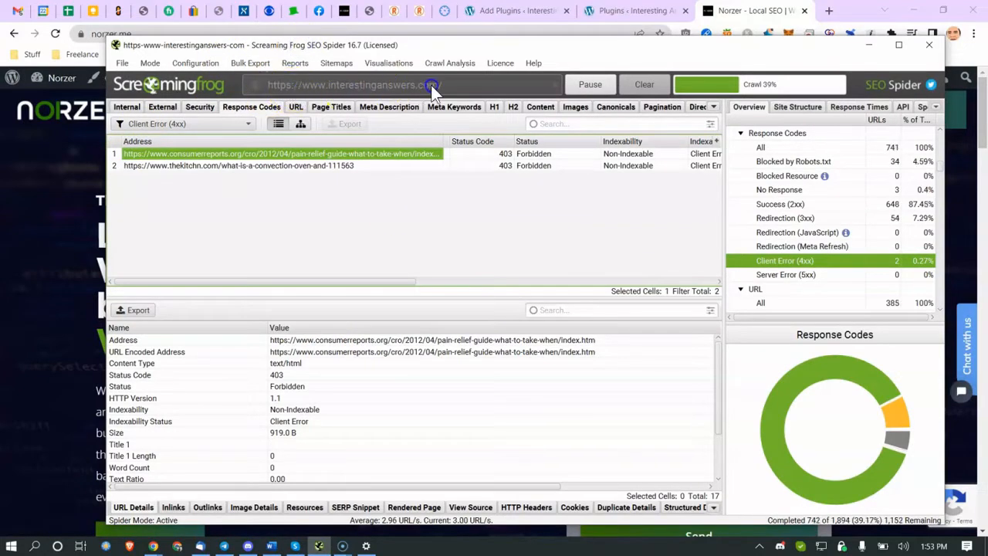
click(118, 111)
click(164, 189)
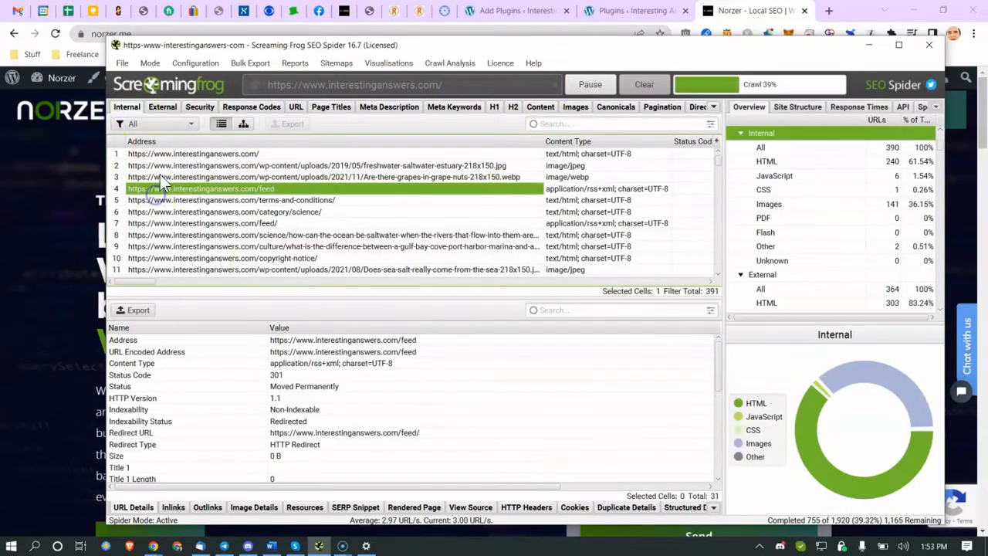
scroll(172, 215, down, 2)
scroll(171, 214, down, 3)
click(173, 125)
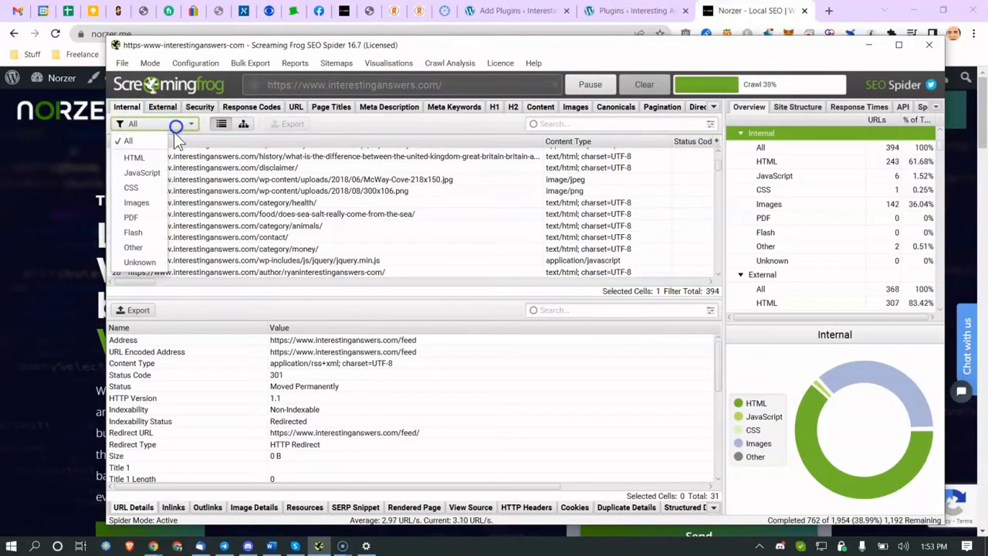
click(143, 159)
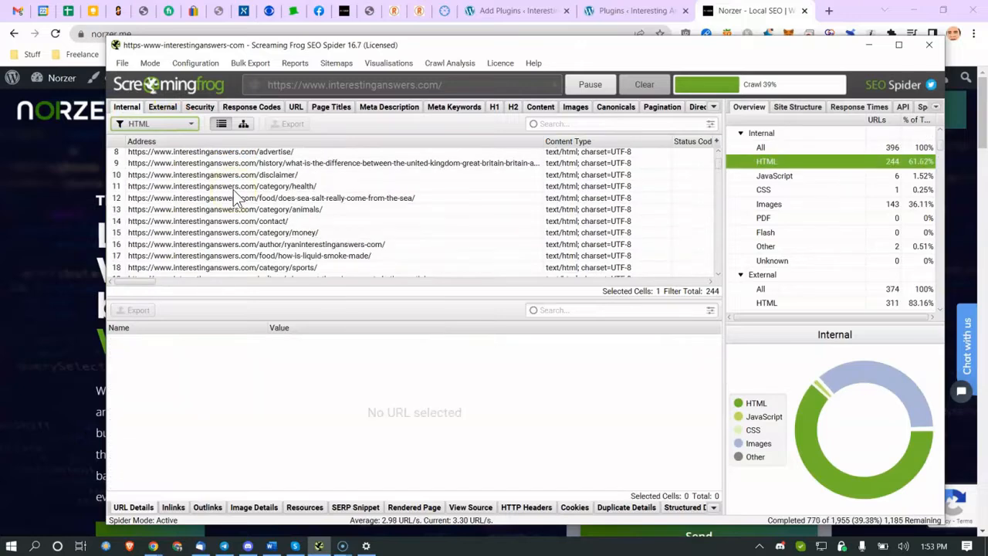
scroll(234, 193, up, 2)
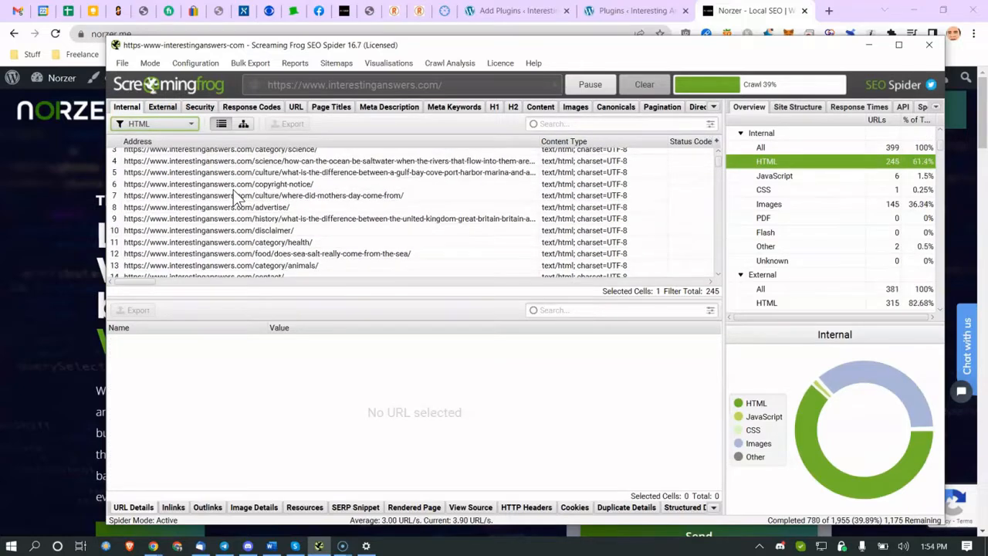
click(327, 115)
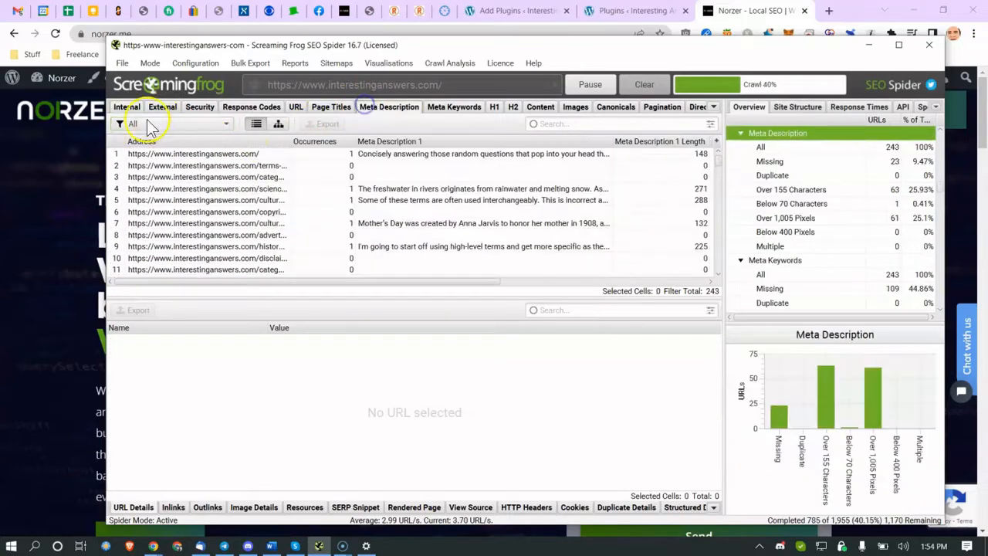
click(127, 106)
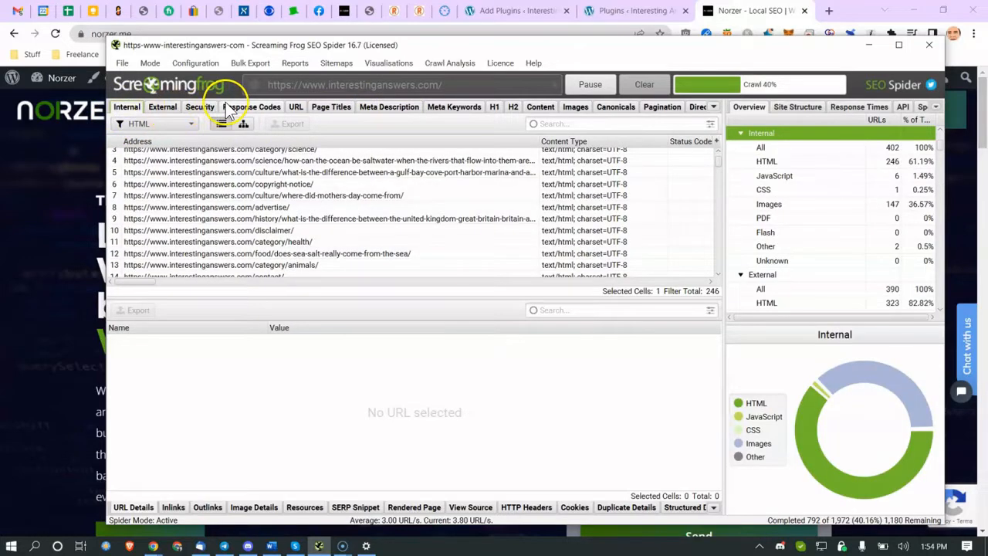
Filter the crawl's response codes to No Response and view the details of the uselessdaily.com bubble gum link
click(227, 106)
click(197, 126)
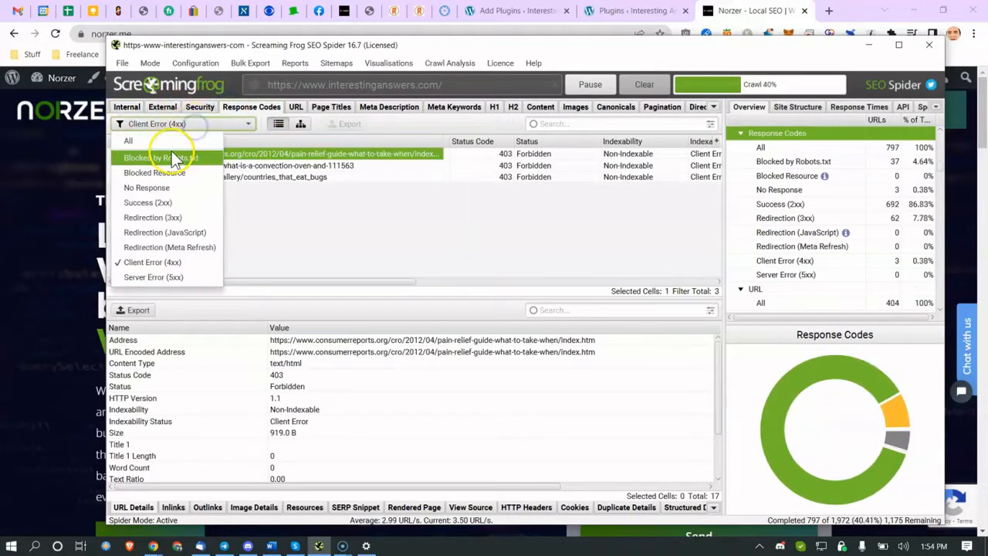
click(159, 187)
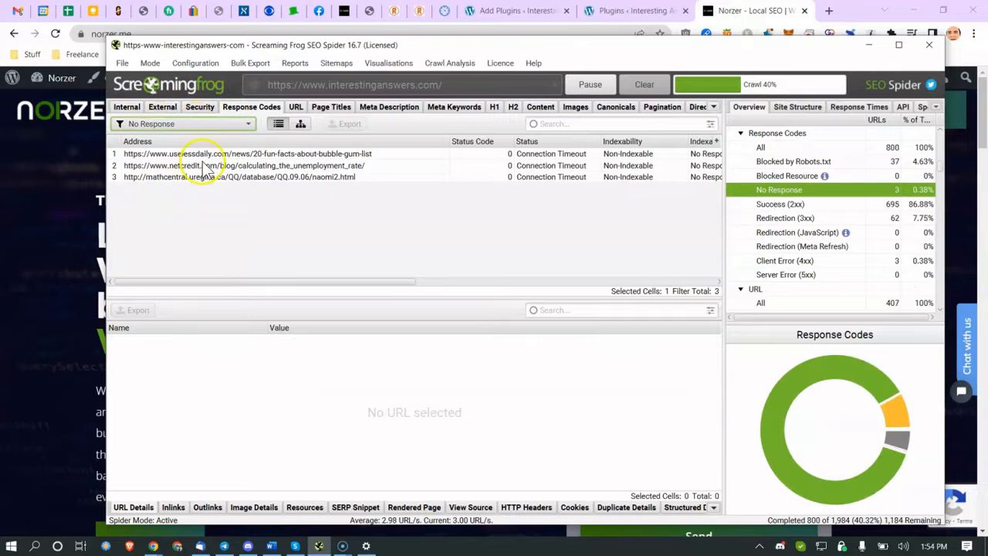
click(224, 153)
click(220, 165)
click(222, 154)
Check the response codes for Server Error (5xx) and set the filter to Client Error (4xx)
click(198, 125)
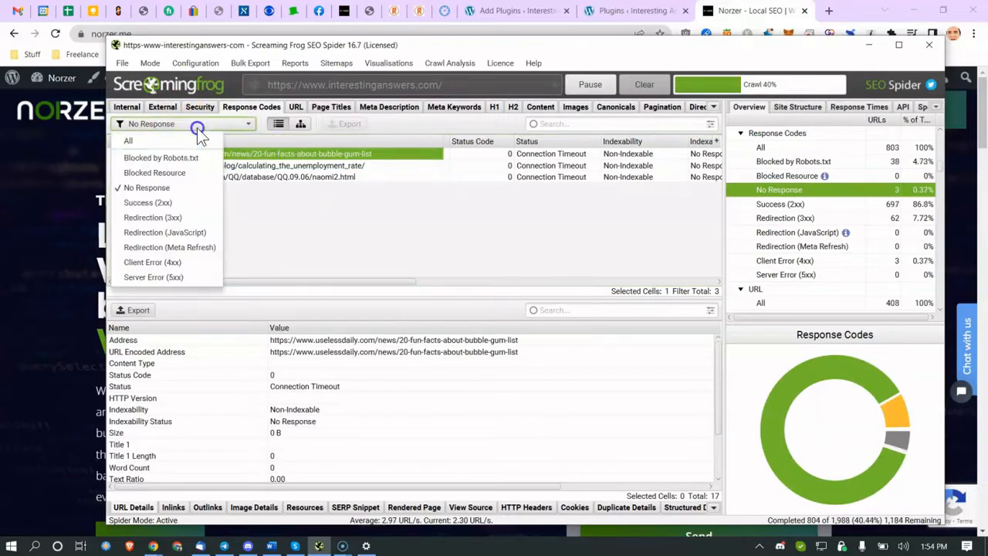
click(161, 278)
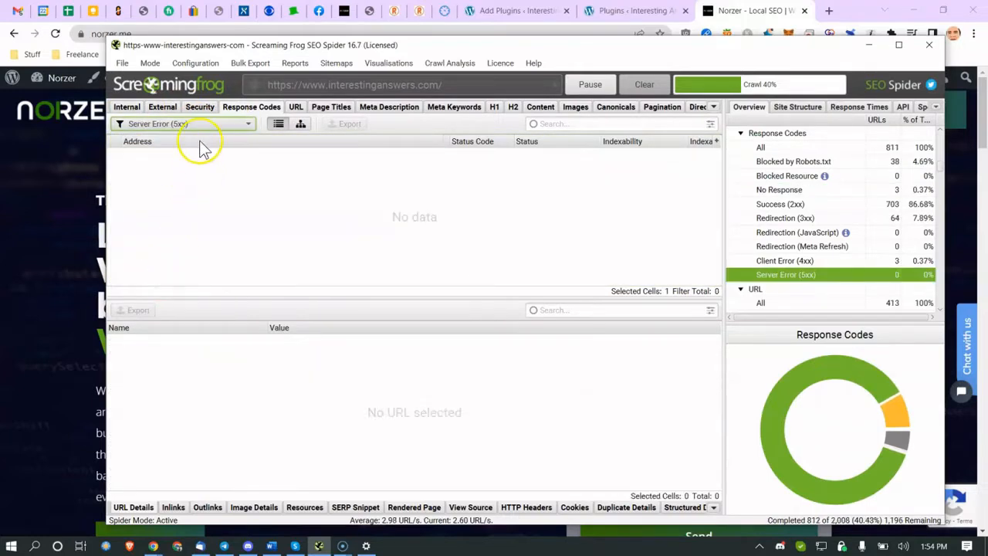
click(206, 124)
click(156, 263)
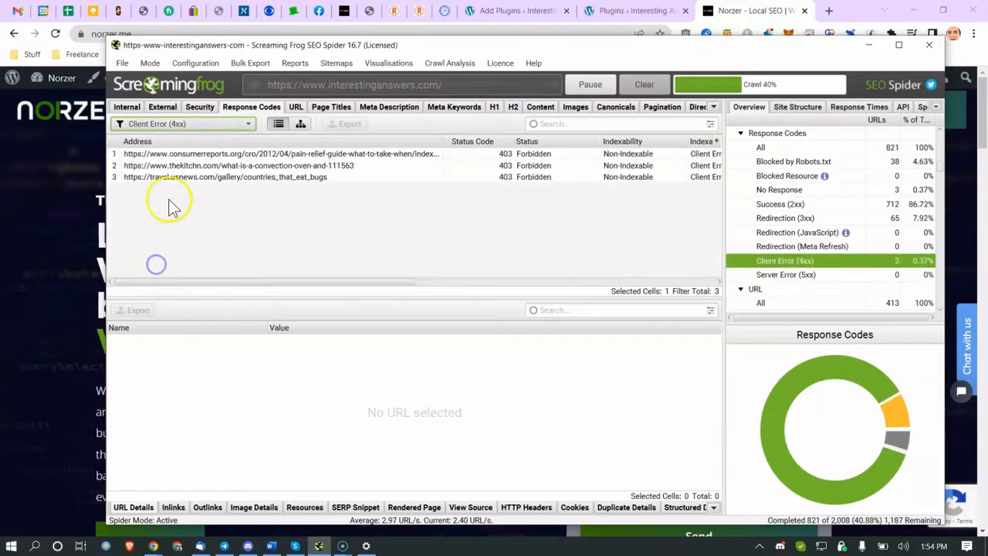
Open the consumerreports.org pain relief guide link in the browser and examine the error page
click(193, 158)
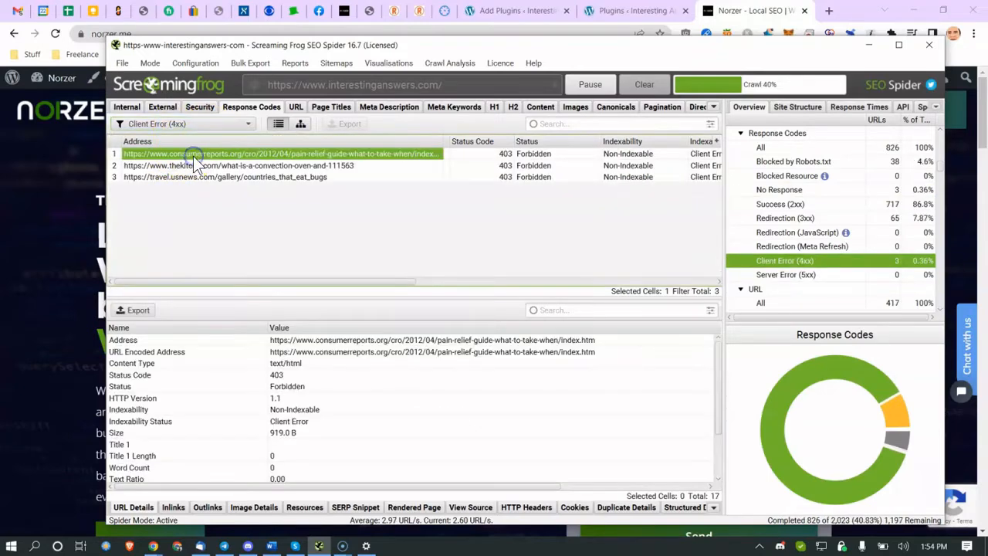
right_click(194, 159)
click(211, 181)
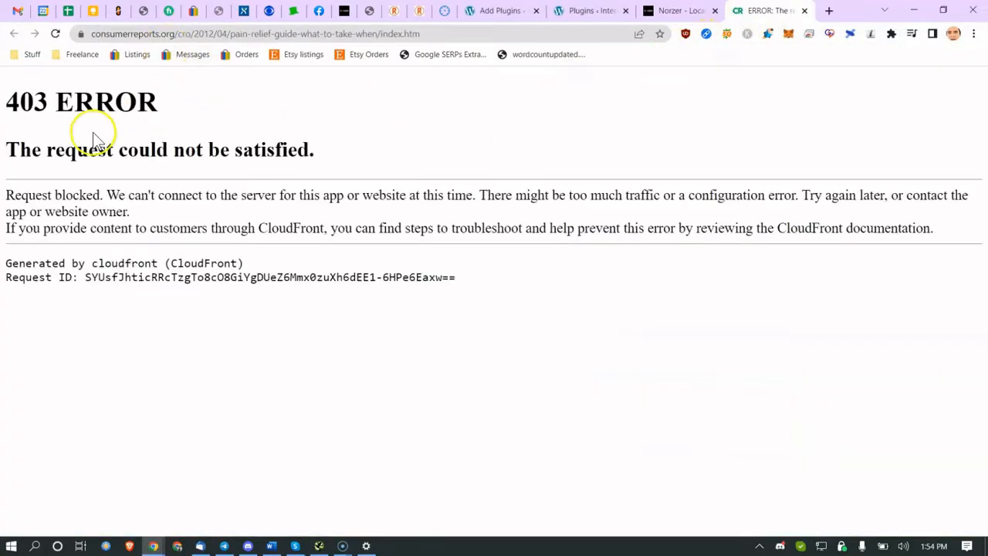
drag(55, 149, 348, 144)
Show the inlinks of the consumerreports.org URL in Screaming Frog and open the linking interestinganswers.com article in the browser
click(319, 546)
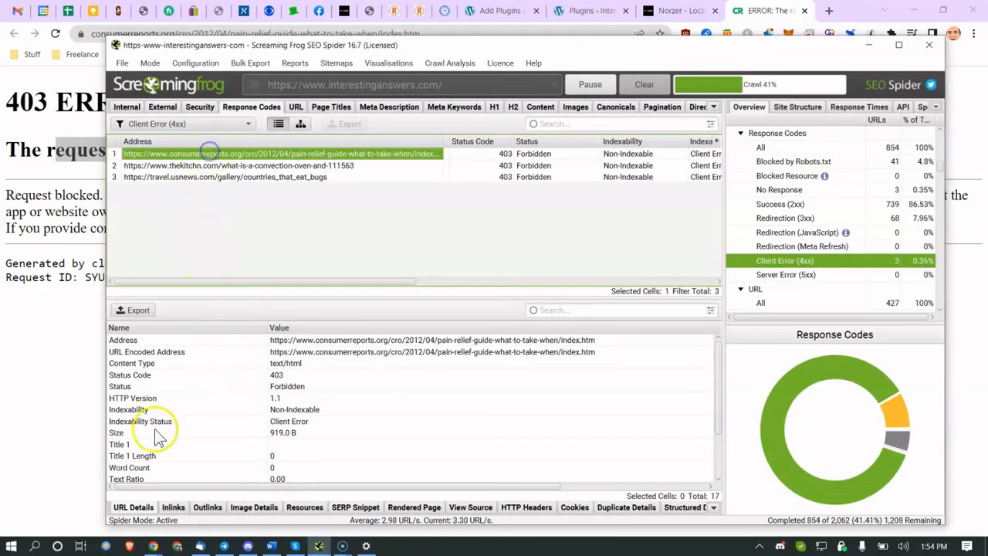
click(173, 507)
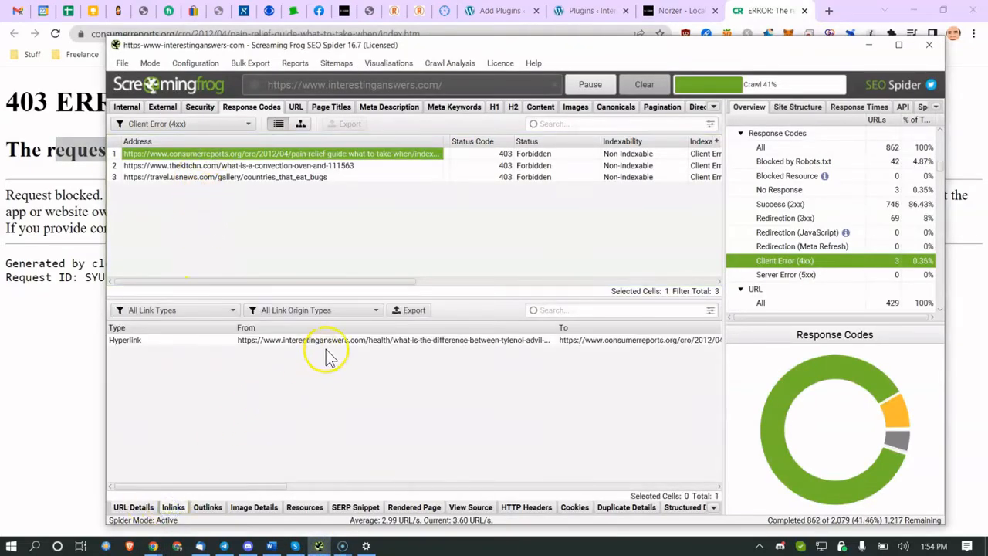
click(331, 340)
right_click(330, 341)
click(362, 379)
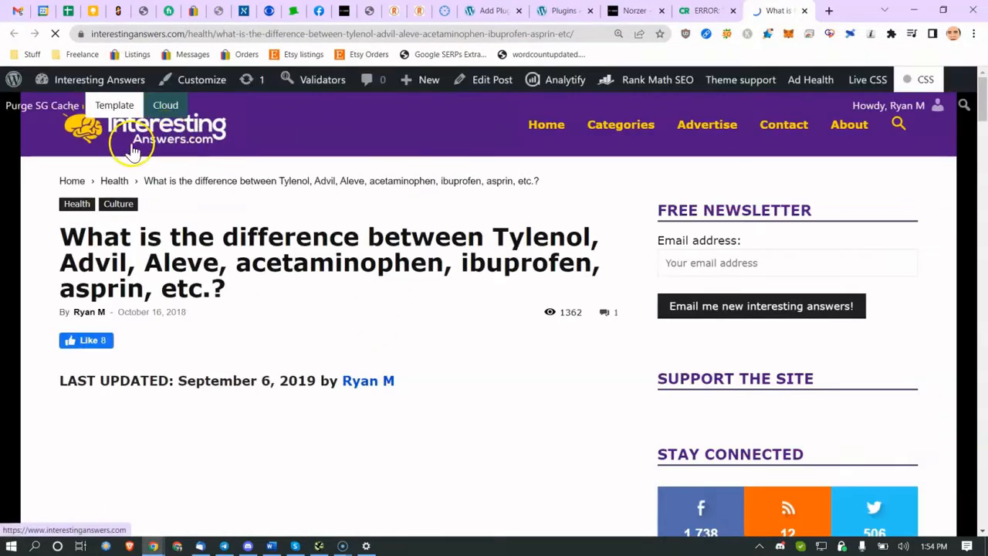
Look through the Tylenol and Advil comparison article, and close both the article and the consumerreports.org error page
scroll(194, 221, down, 6)
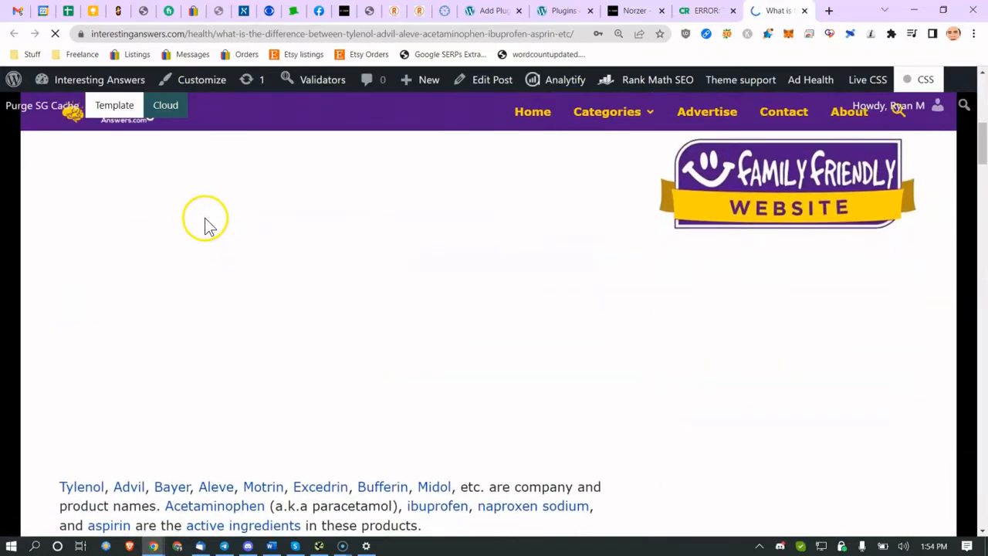
scroll(224, 208, up, 4)
scroll(220, 204, up, 2)
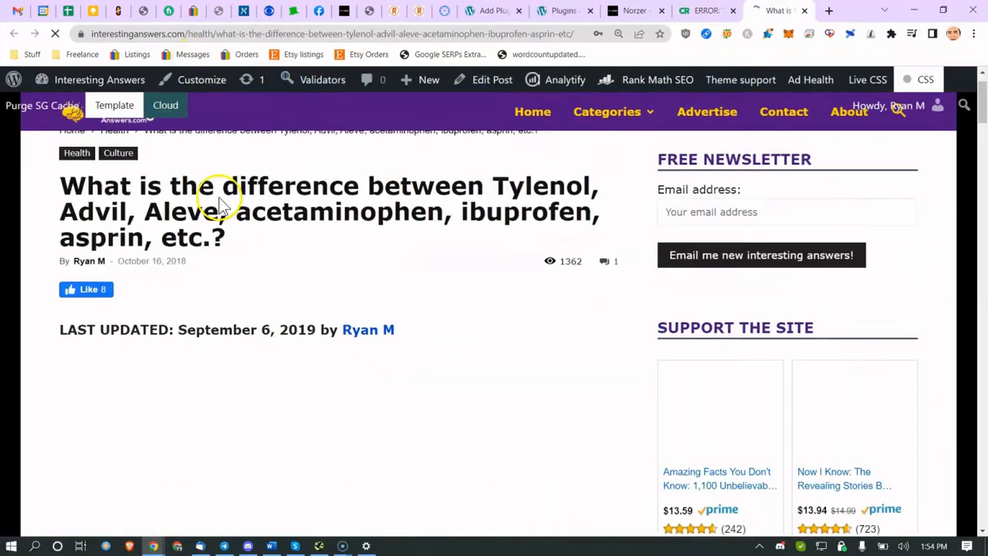
scroll(258, 209, down, 6)
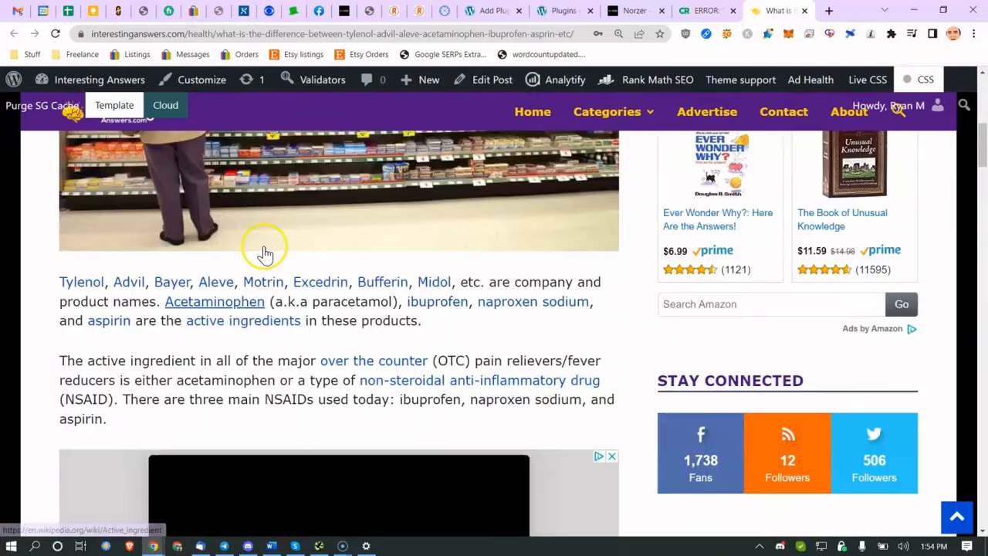
scroll(264, 253, up, 6)
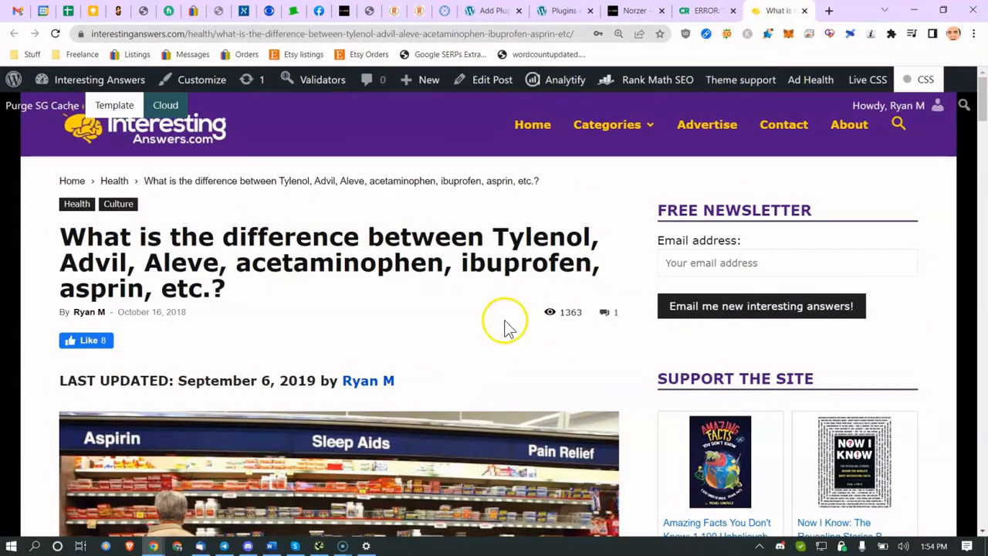
click(805, 11)
click(805, 11)
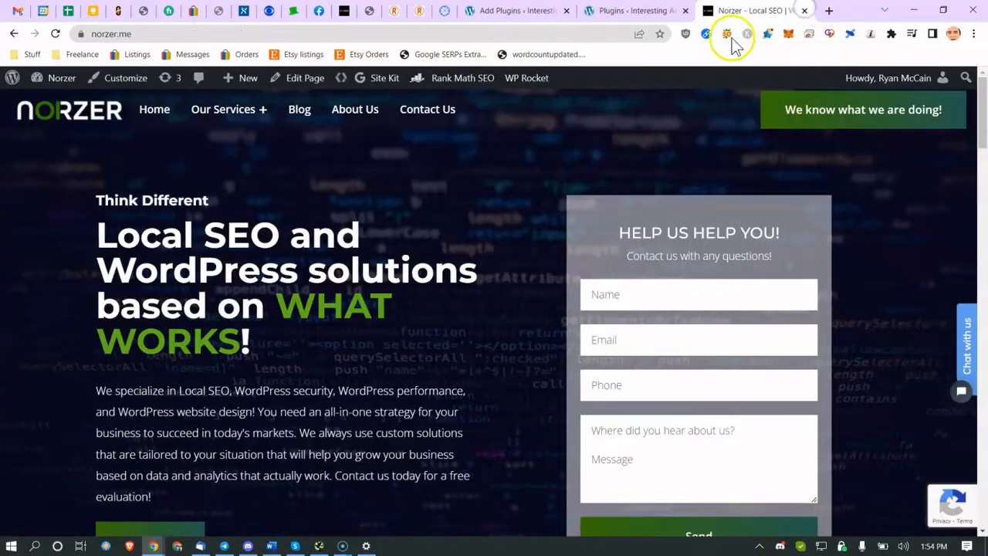
Open the details of the Broken Link Checker plugin by WPMU DEV from the WordPress Add Plugins search results
click(510, 12)
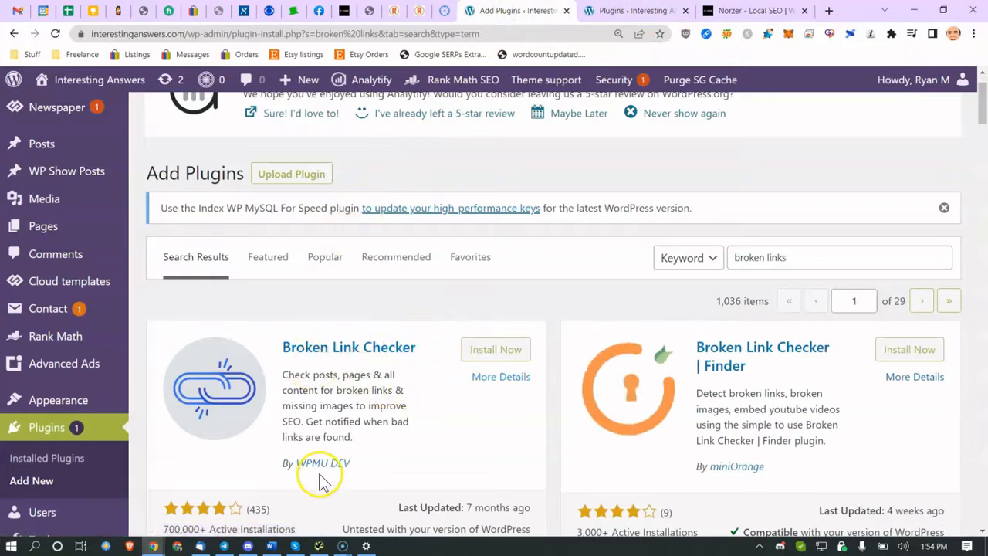
click(495, 378)
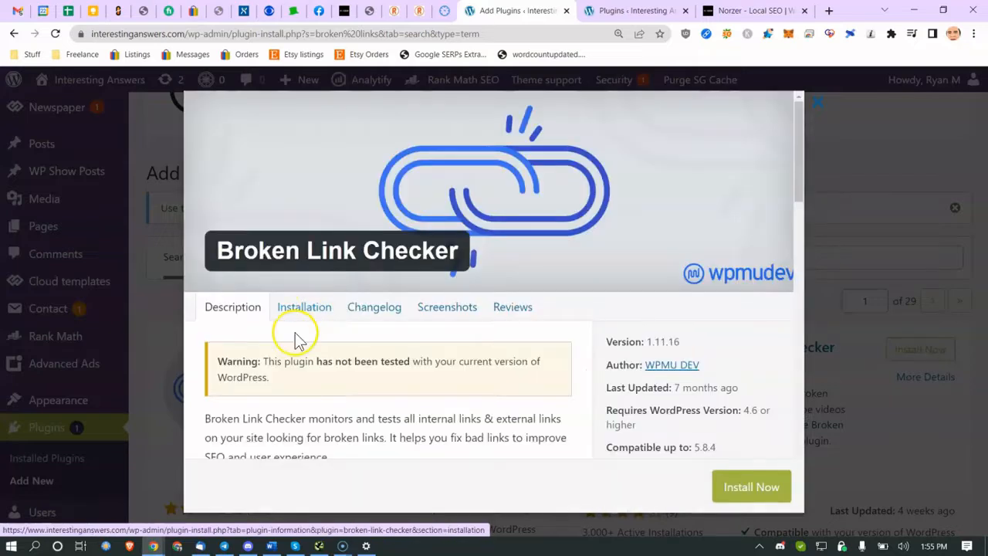
Examine the compatibility warning, last update, features and ratings of the WPMU DEV Broken Link Checker, and close its details
drag(247, 365, 338, 369)
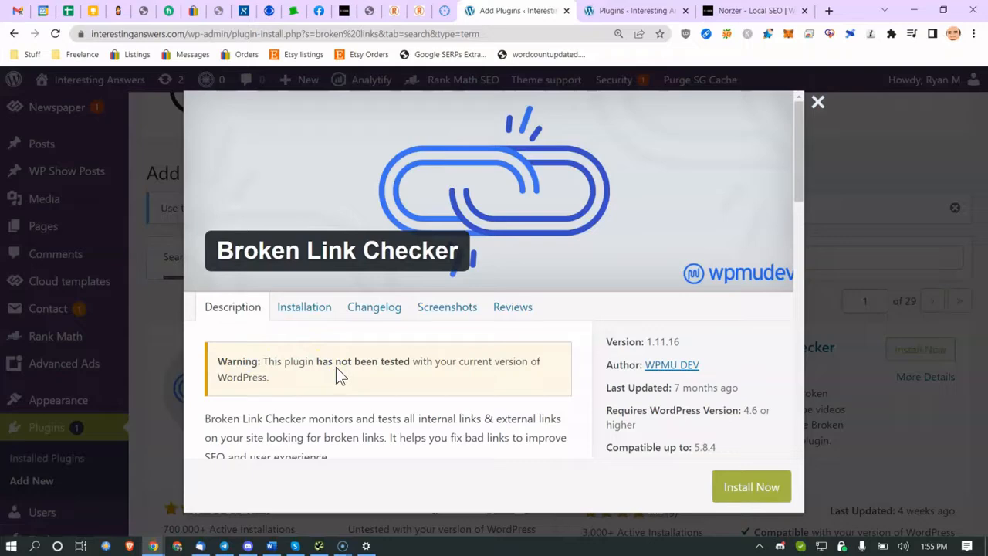
scroll(408, 320, down, 2)
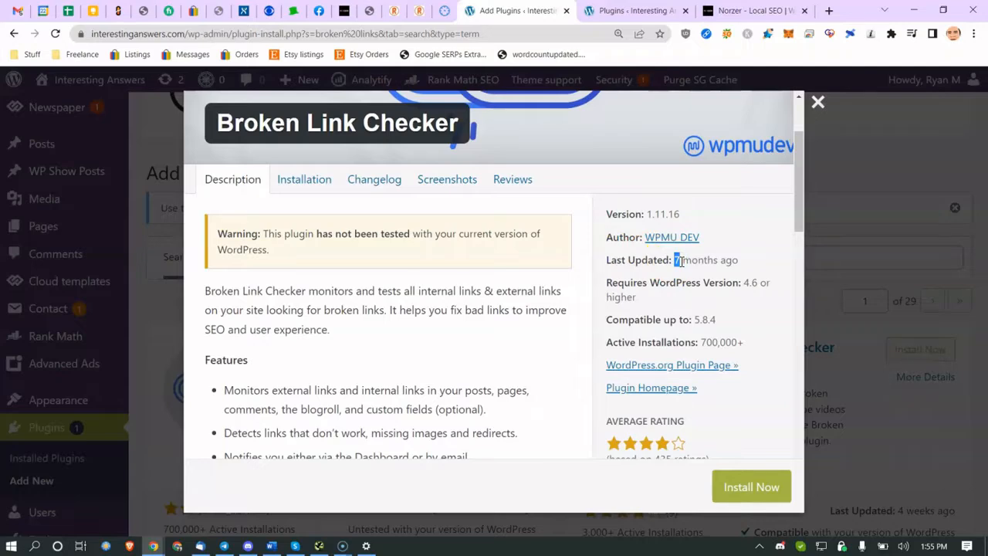
click(631, 334)
scroll(631, 334, down, 3)
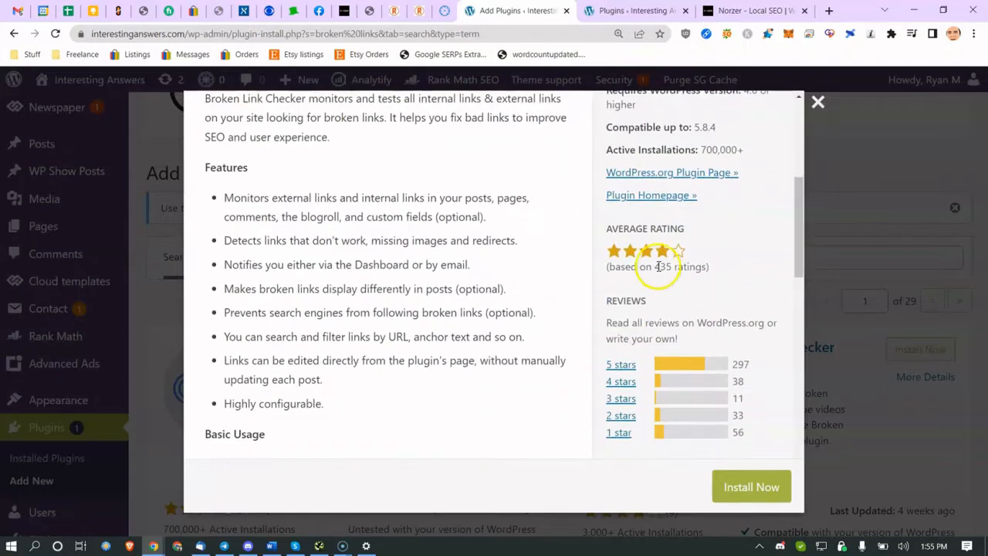
drag(647, 249, 607, 266)
scroll(618, 263, up, 2)
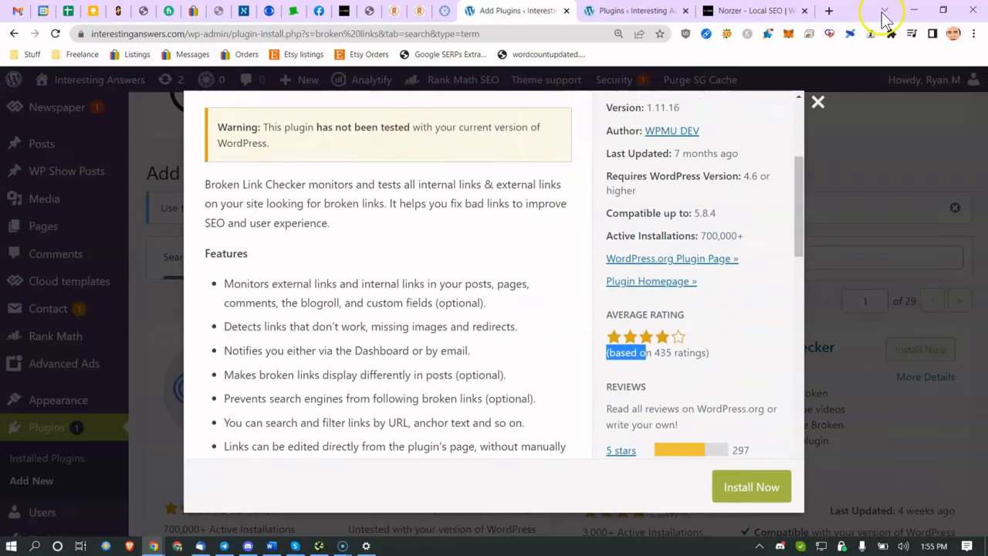
click(818, 103)
Reopen the details of the WPMU DEV Broken Link Checker, check its active installations, and close them
scroll(507, 330, down, 1)
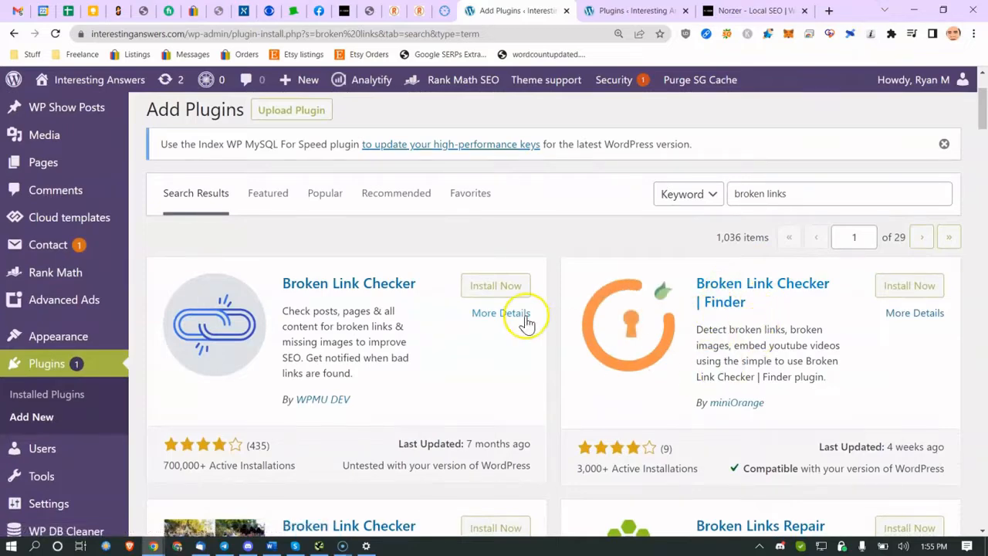
scroll(653, 324, down, 1)
click(482, 260)
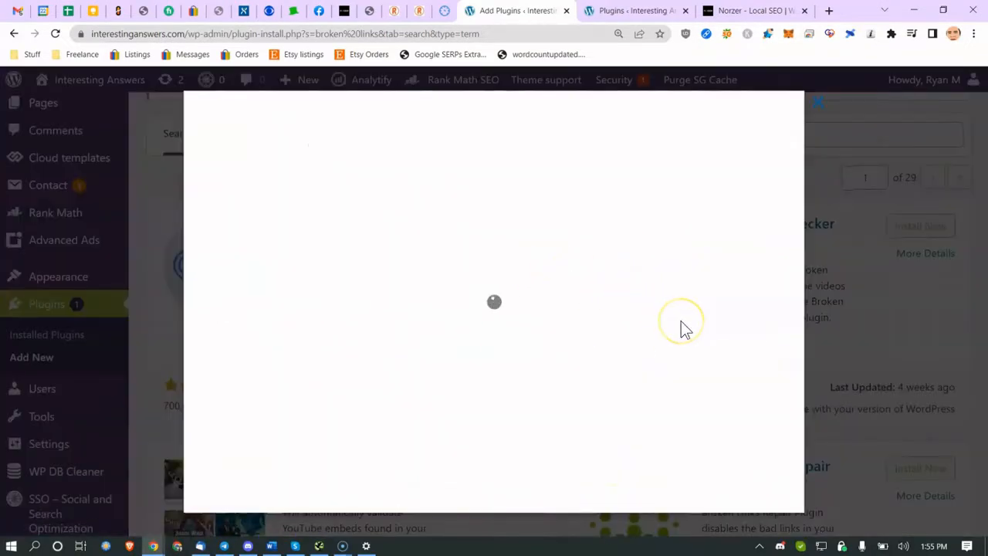
scroll(670, 402, down, 1)
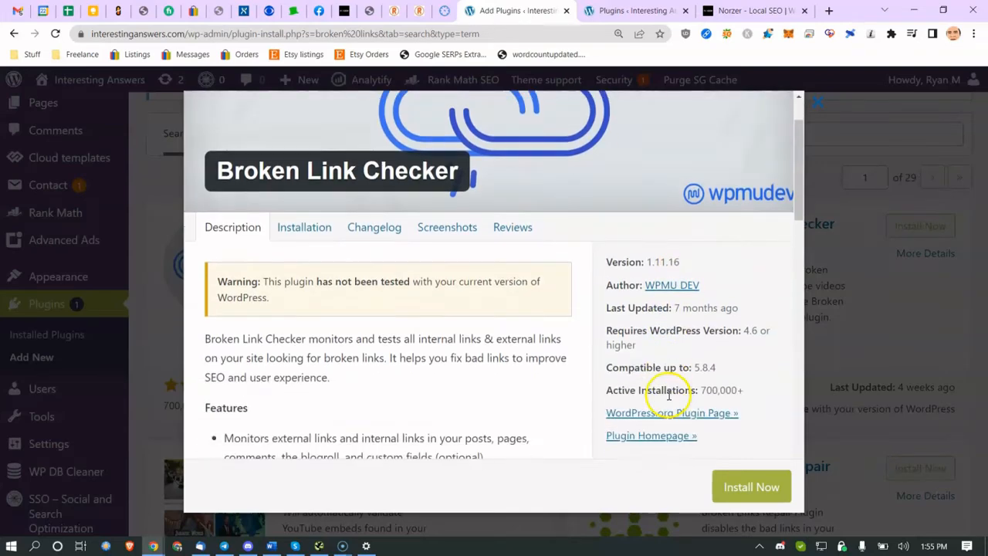
scroll(670, 386, down, 1)
drag(697, 340, 722, 341)
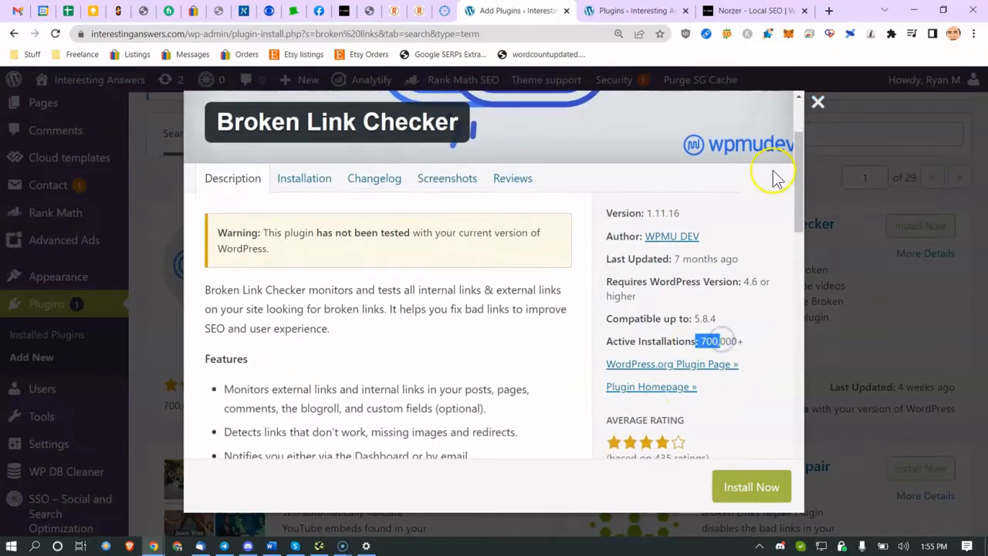
click(819, 108)
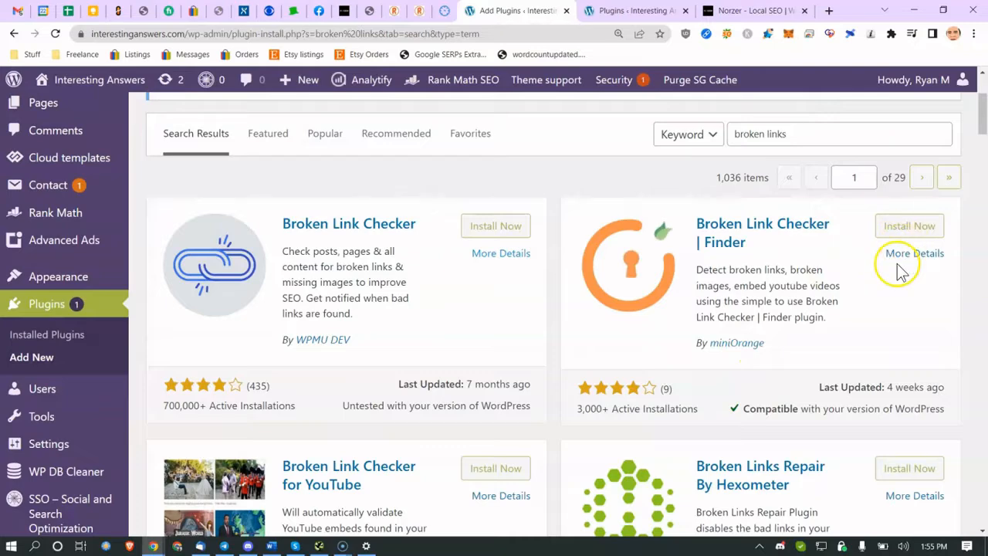
Open the details of Broken Link Checker | Finder by miniOrange, check its last update and active installations, and close them
click(901, 254)
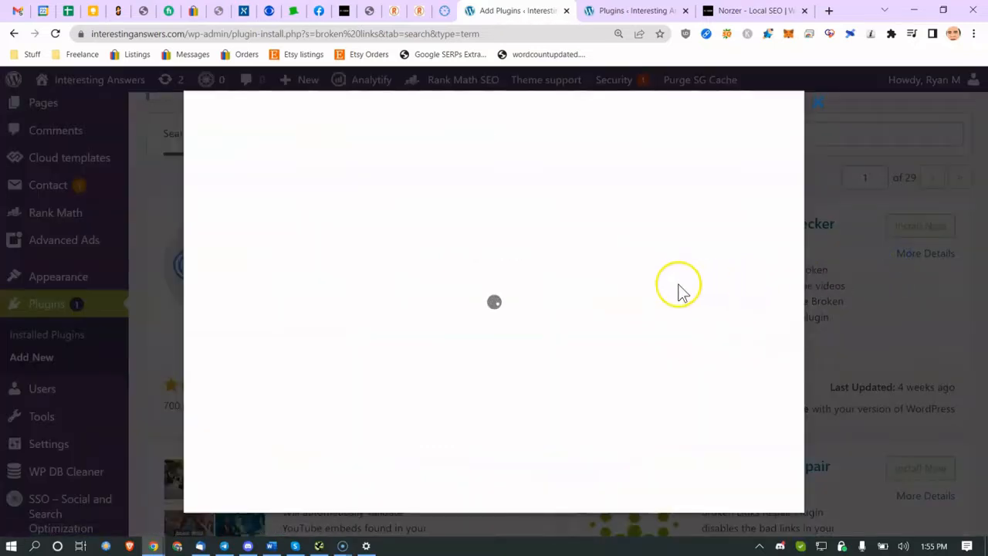
scroll(677, 291, down, 3)
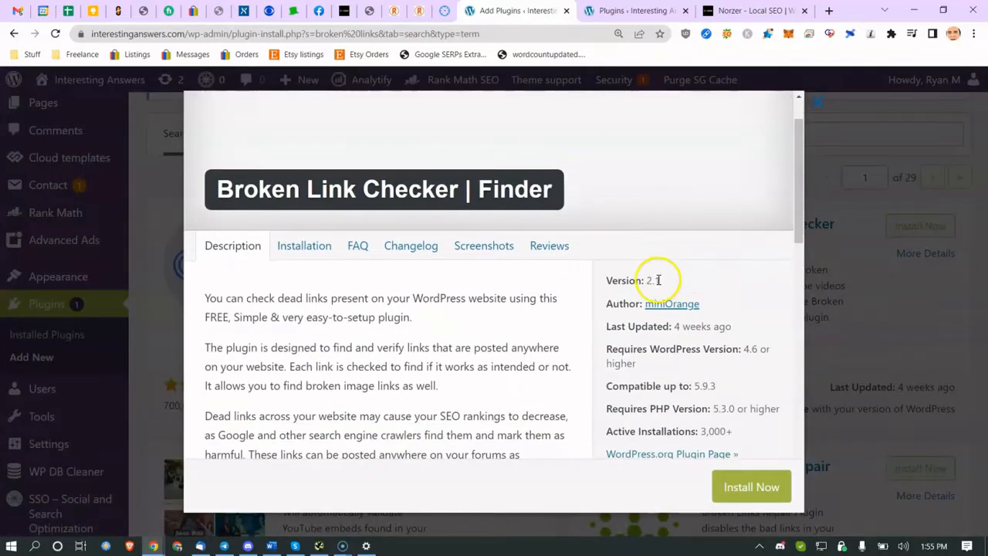
scroll(648, 282, down, 2)
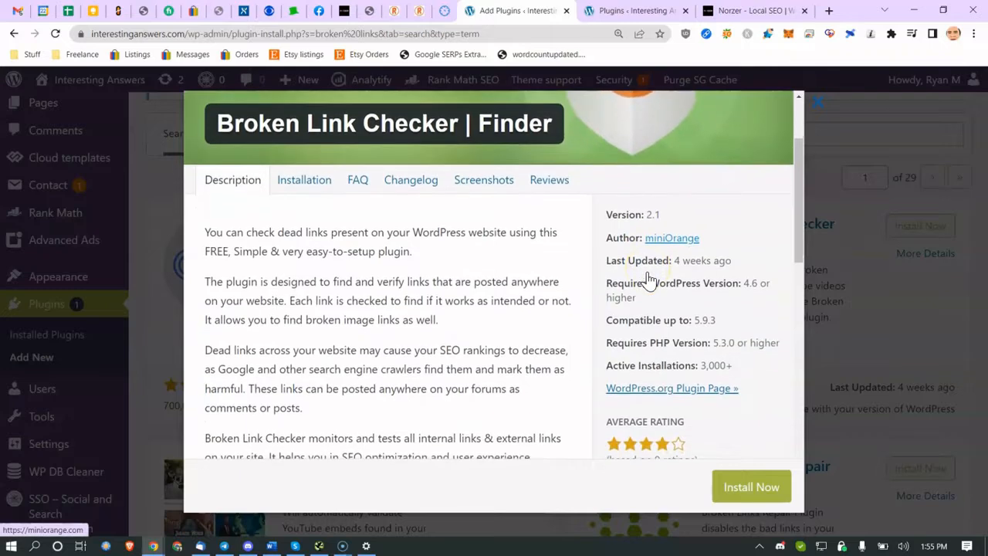
drag(704, 323, 740, 312)
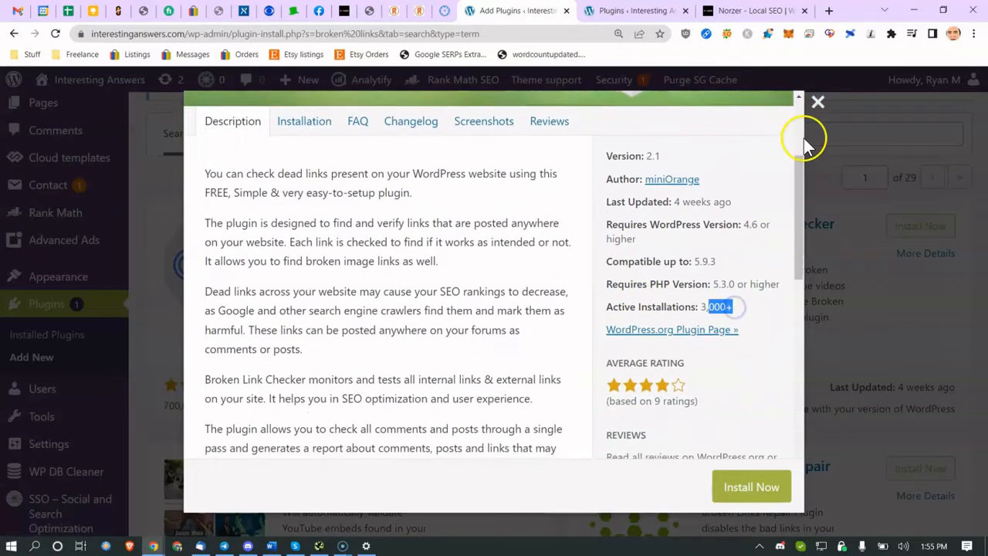
click(820, 107)
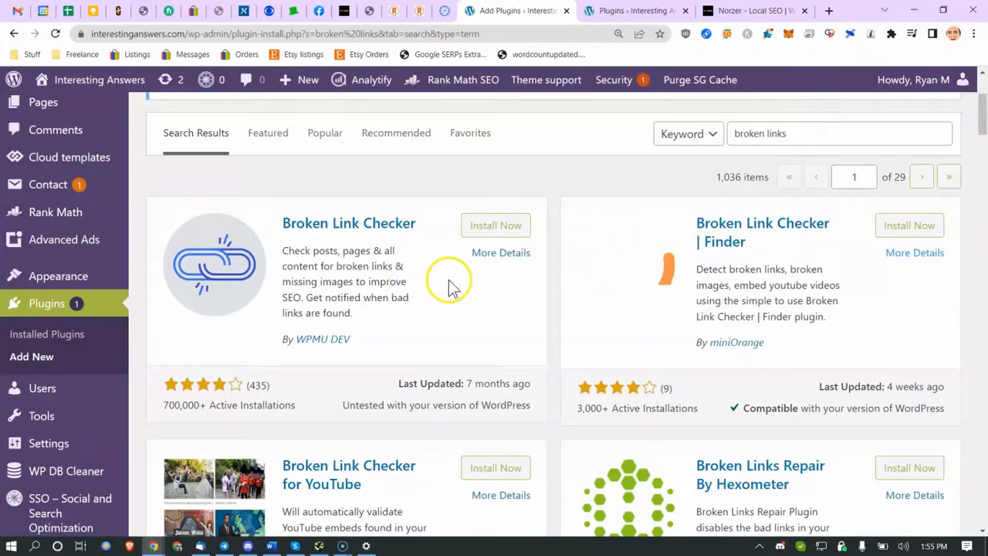
Install and activate the Broken Link Checker plugin by WPMU DEV
click(506, 225)
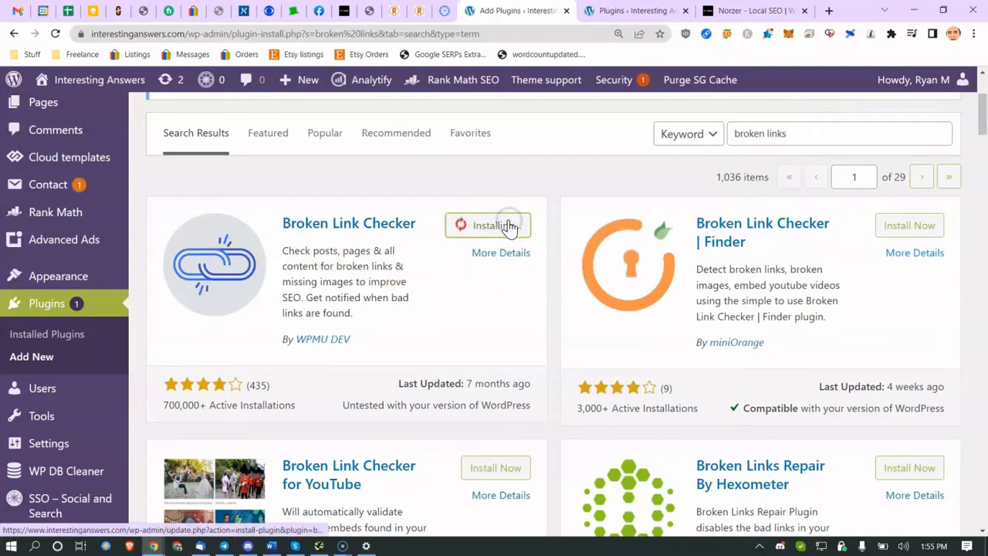
scroll(494, 239, down, 2)
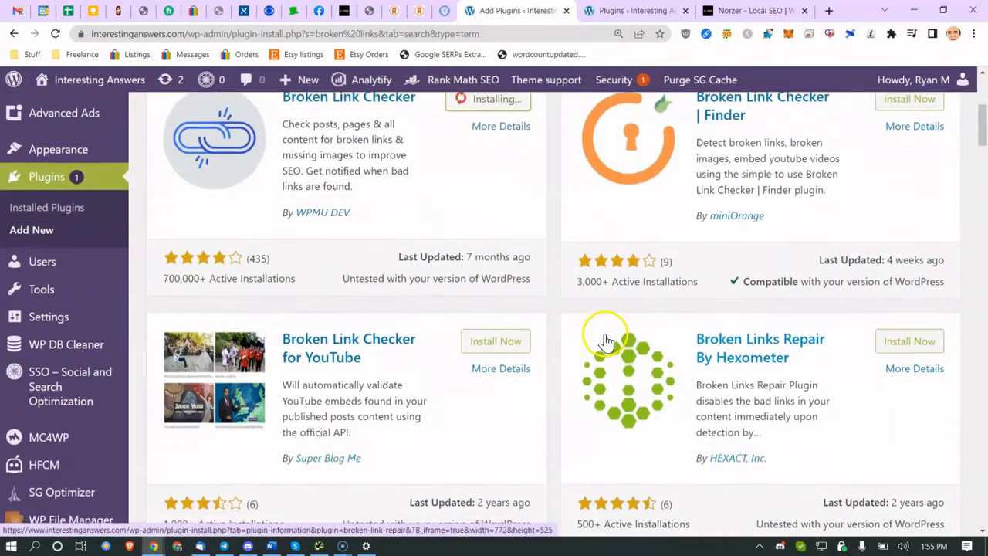
scroll(606, 340, down, 3)
scroll(594, 333, up, 5)
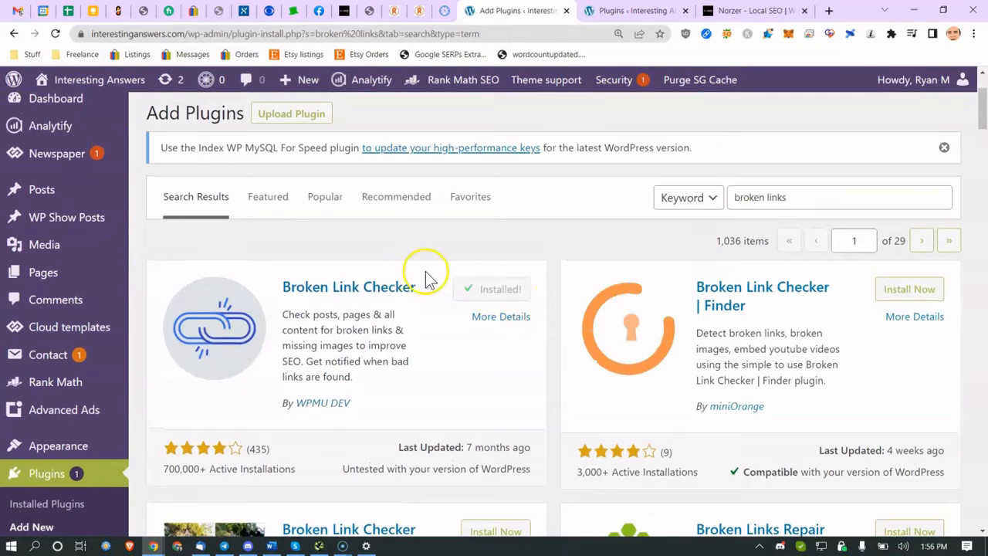
click(512, 298)
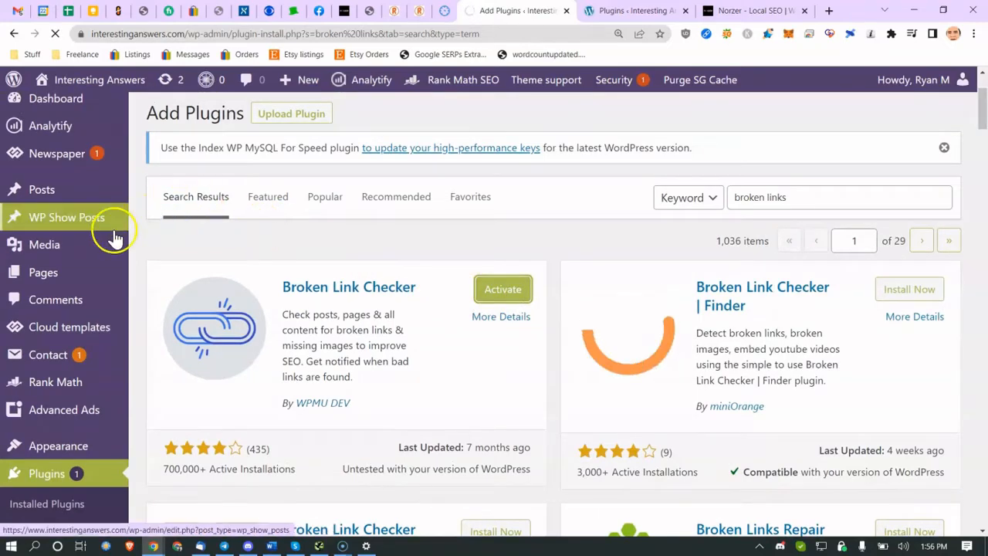
Open the plugin's Broken Links report page in the WordPress admin
scroll(85, 316, down, 6)
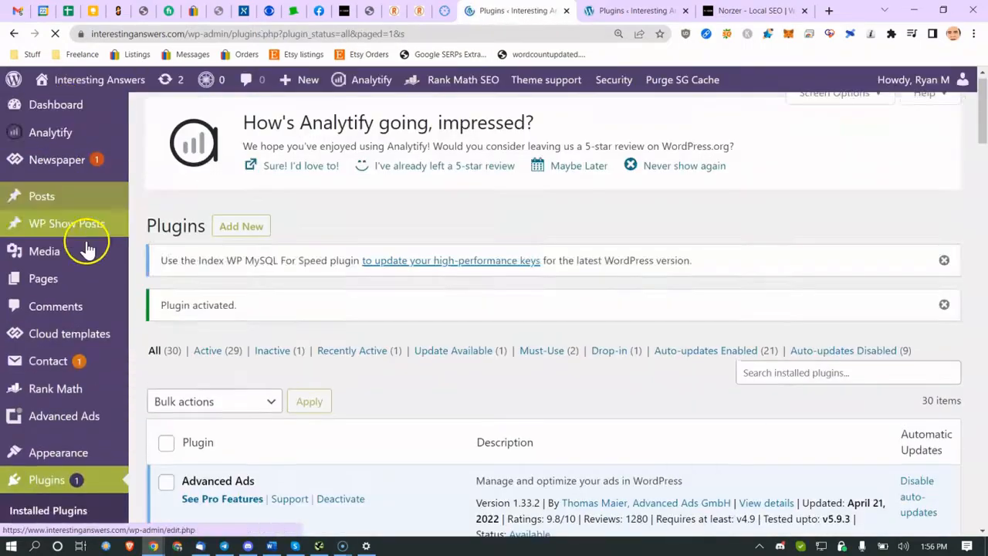
scroll(88, 247, down, 4)
mouse_move(72, 282)
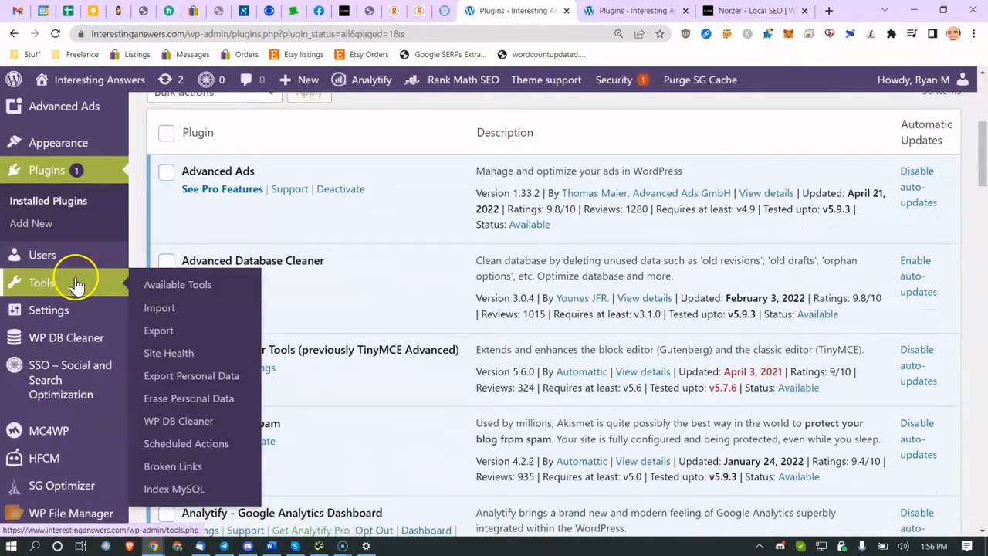
click(173, 470)
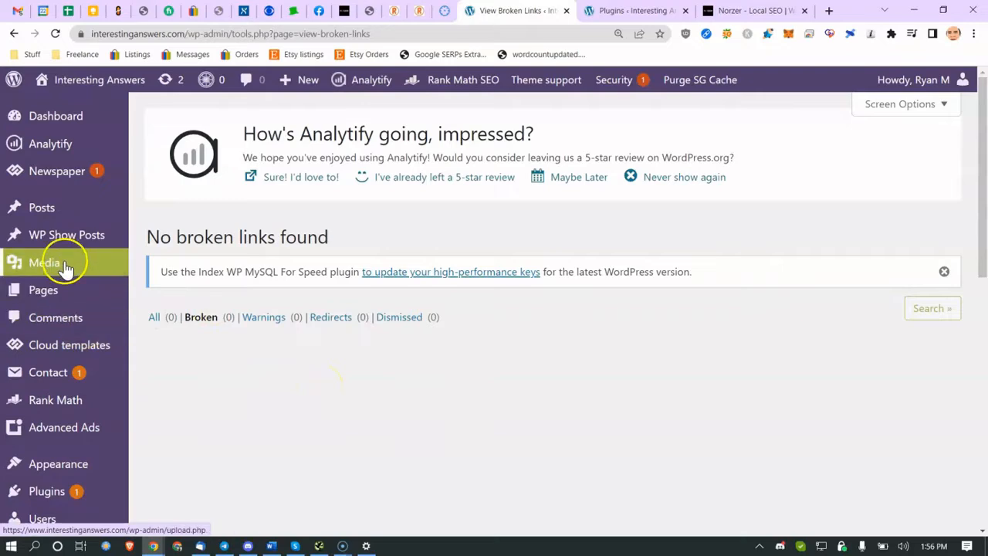
Open the Broken Link Checker settings from its entry in the list of installed plugins
scroll(77, 378, down, 2)
scroll(73, 375, down, 1)
scroll(77, 347, up, 2)
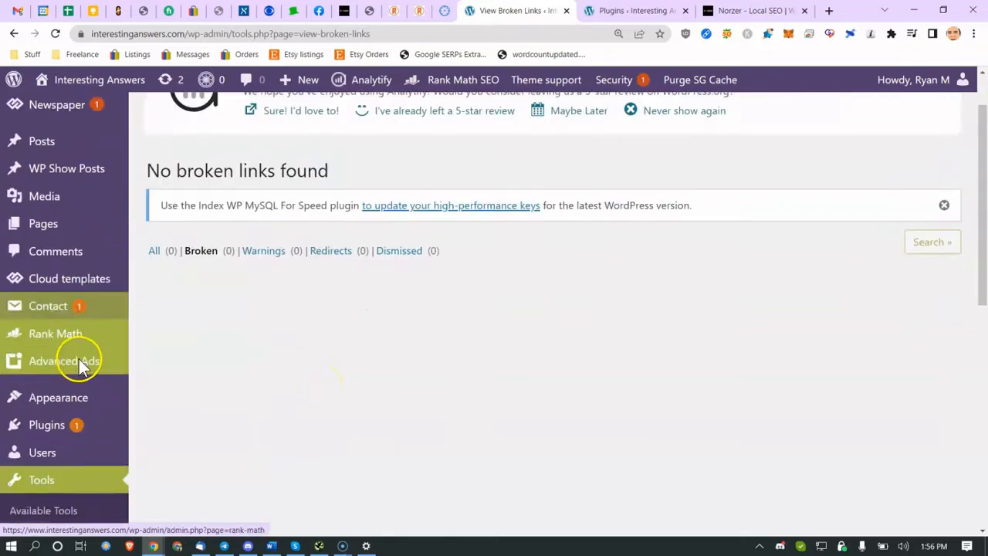
scroll(74, 324, down, 3)
click(151, 242)
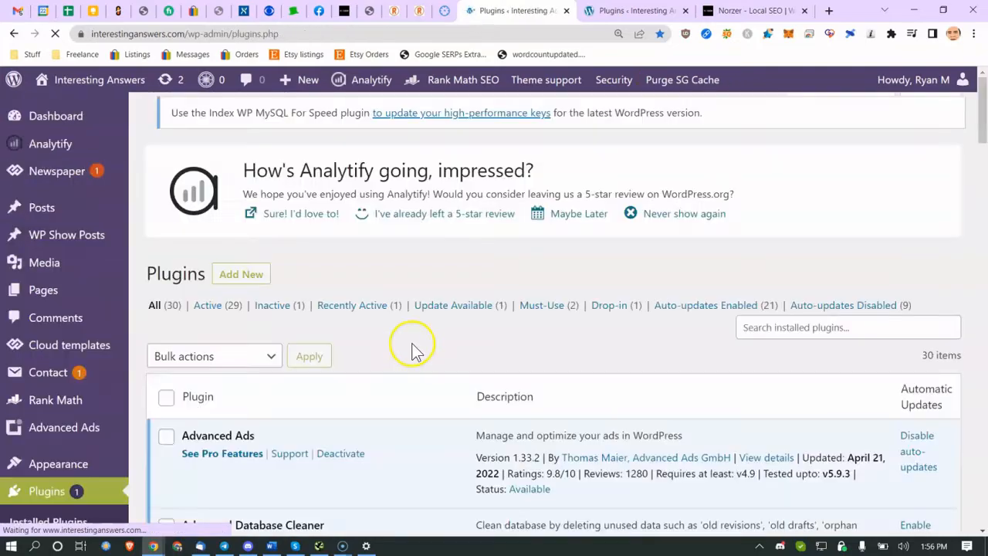
scroll(404, 382, down, 8)
scroll(346, 223, up, 5)
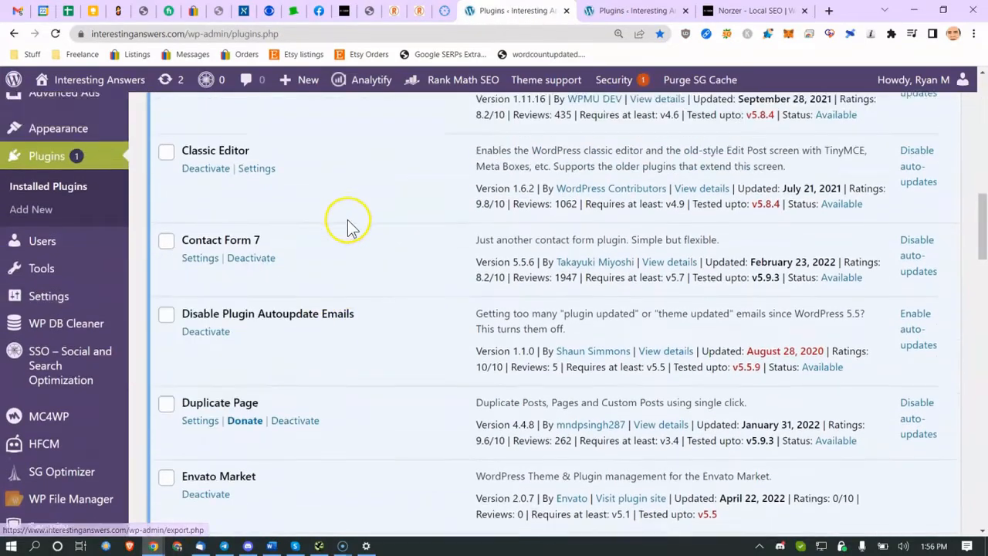
click(254, 330)
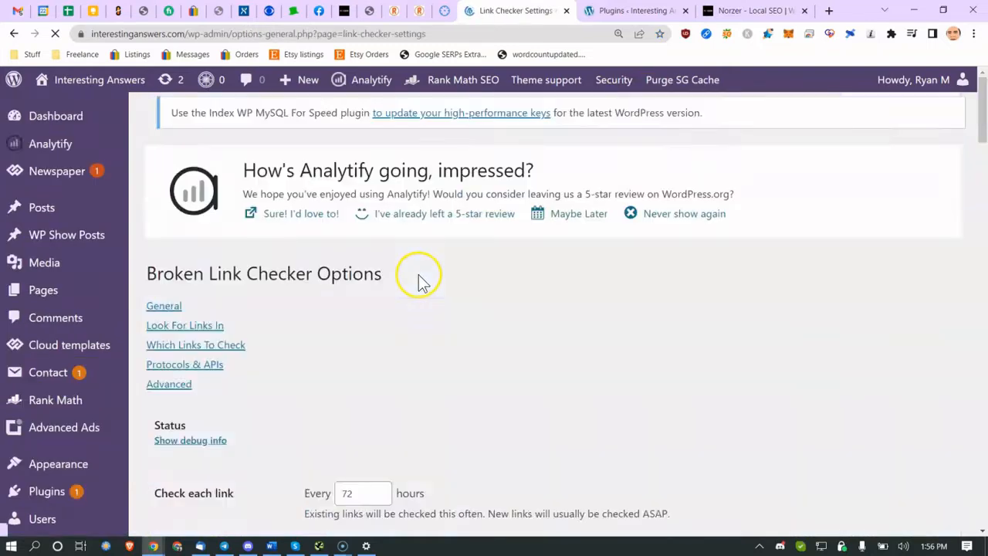
Set the interval for checking each link to 90 hours in the Broken Link Checker options
scroll(308, 291, down, 1)
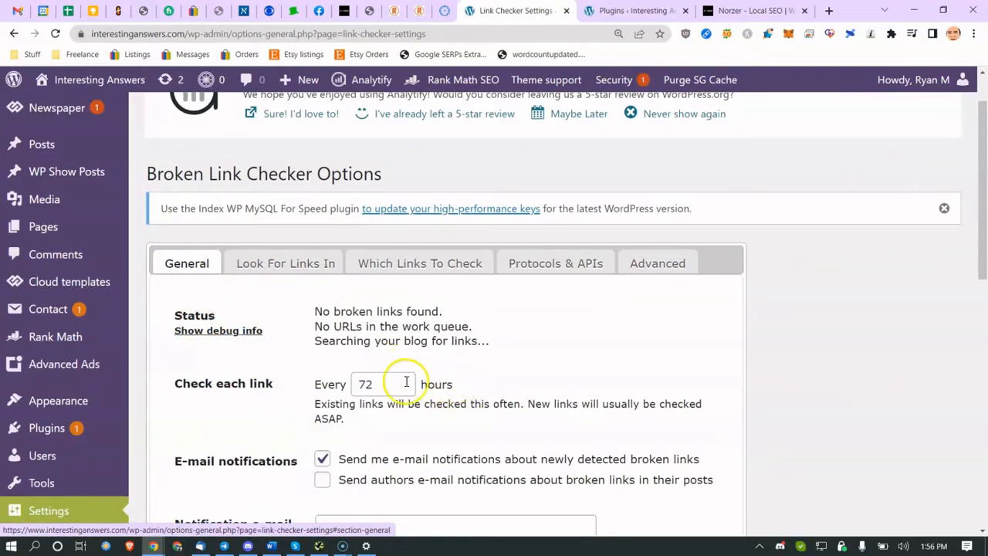
drag(397, 384, 339, 363)
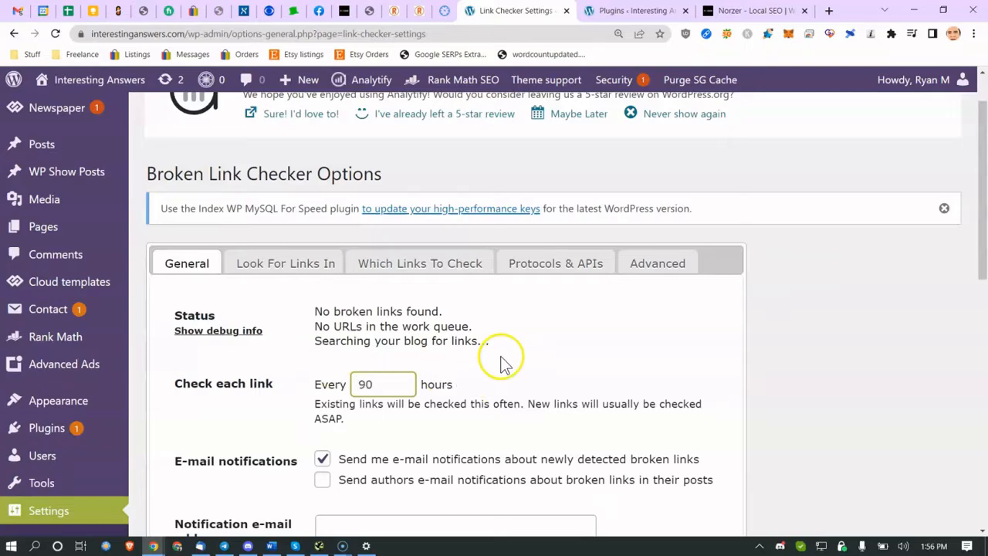
Review the general options for e-mail notifications, link tweaks, suggestions, warnings, YouTube API key and post modified date
scroll(502, 353, down, 1)
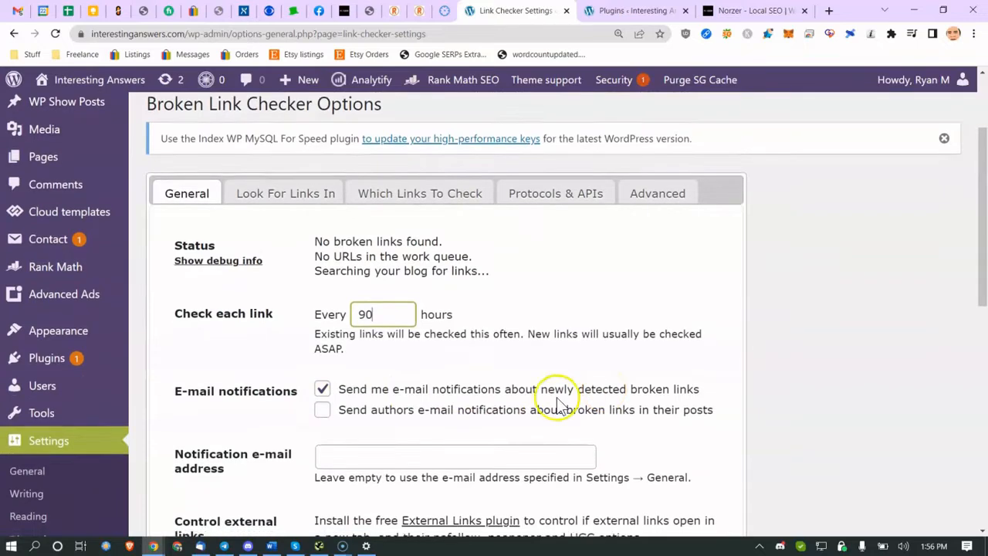
scroll(309, 419, down, 3)
scroll(390, 359, down, 1)
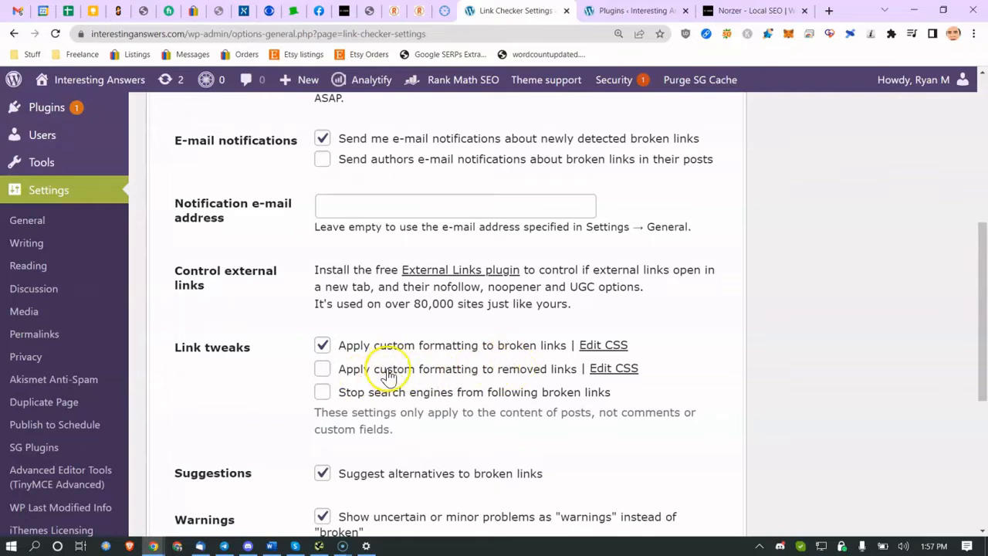
scroll(390, 363, down, 2)
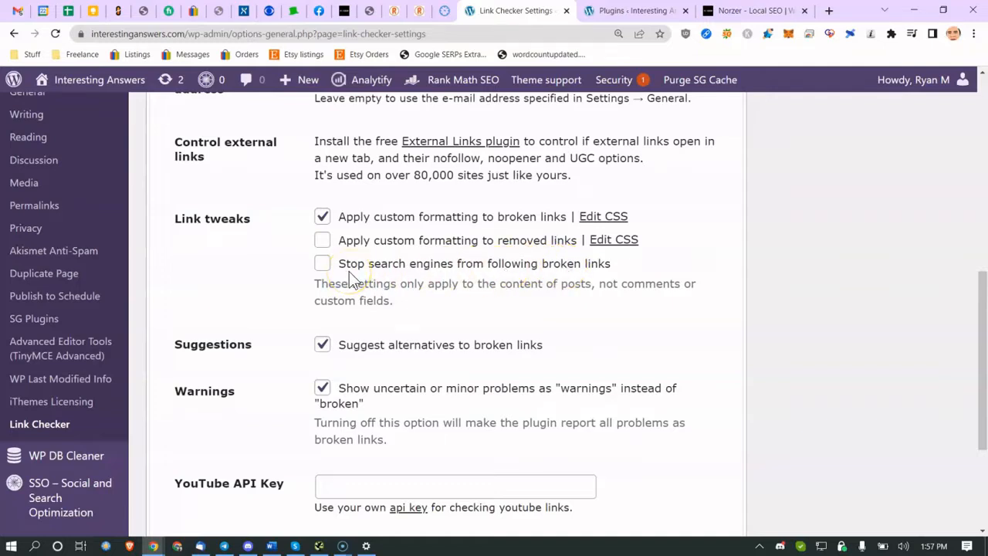
scroll(370, 270, down, 1)
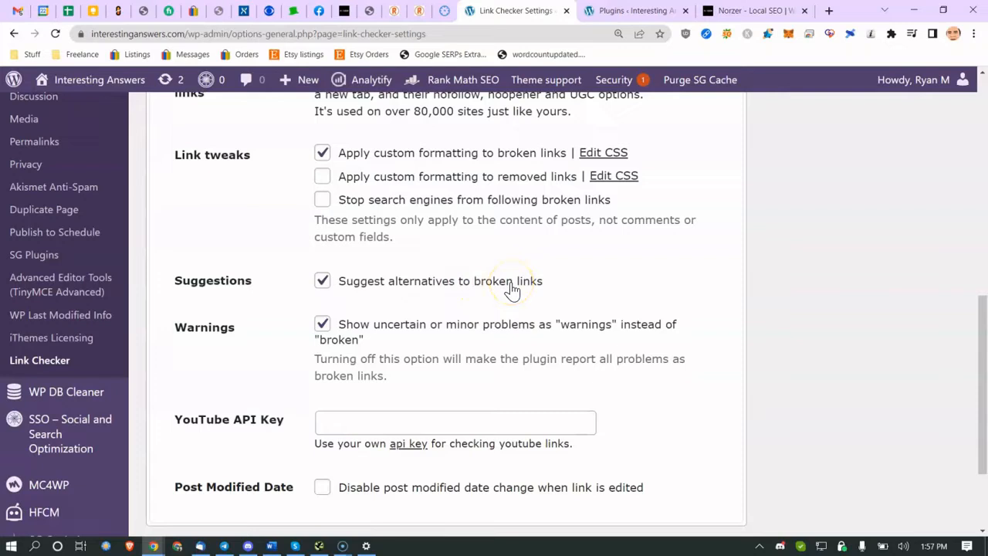
scroll(512, 289, down, 1)
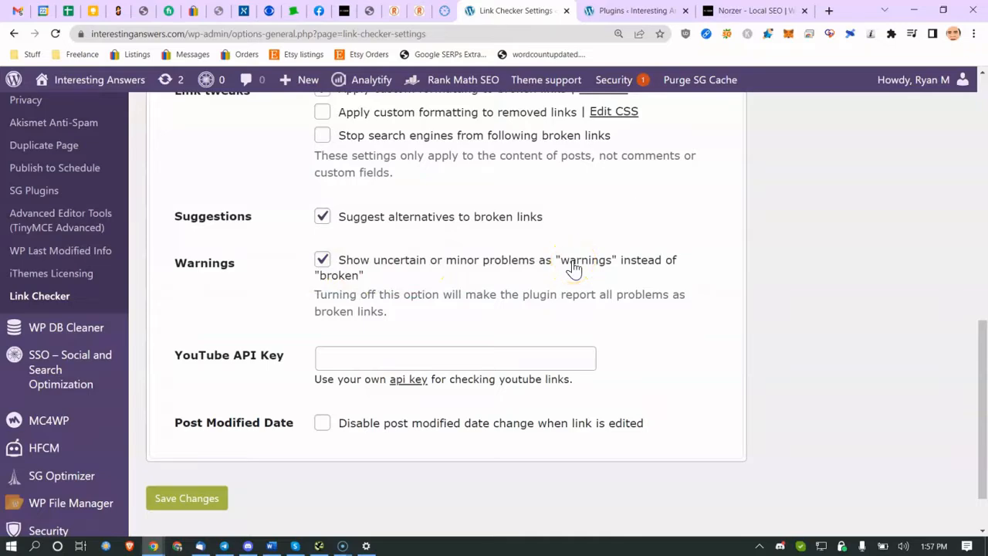
scroll(355, 363, down, 1)
scroll(339, 386, up, 7)
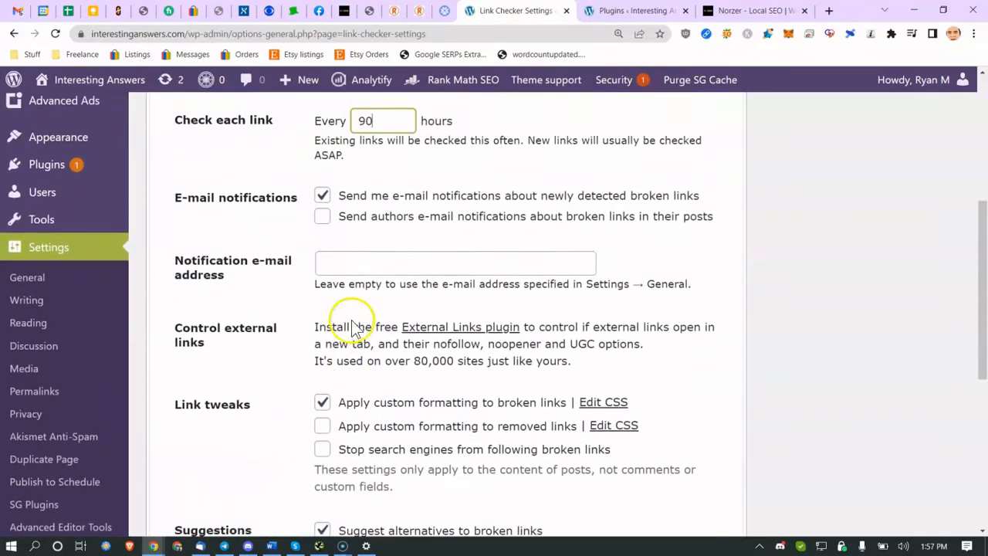
scroll(320, 316, up, 3)
scroll(283, 260, down, 2)
Review which content types the plugin looks for links in, such as comments, pages and posts
click(284, 205)
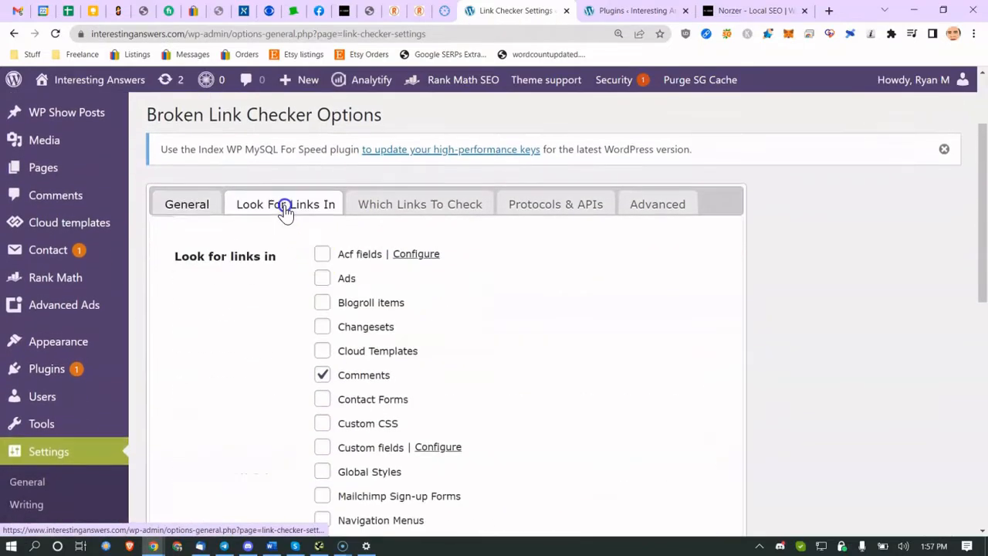
scroll(321, 259, down, 3)
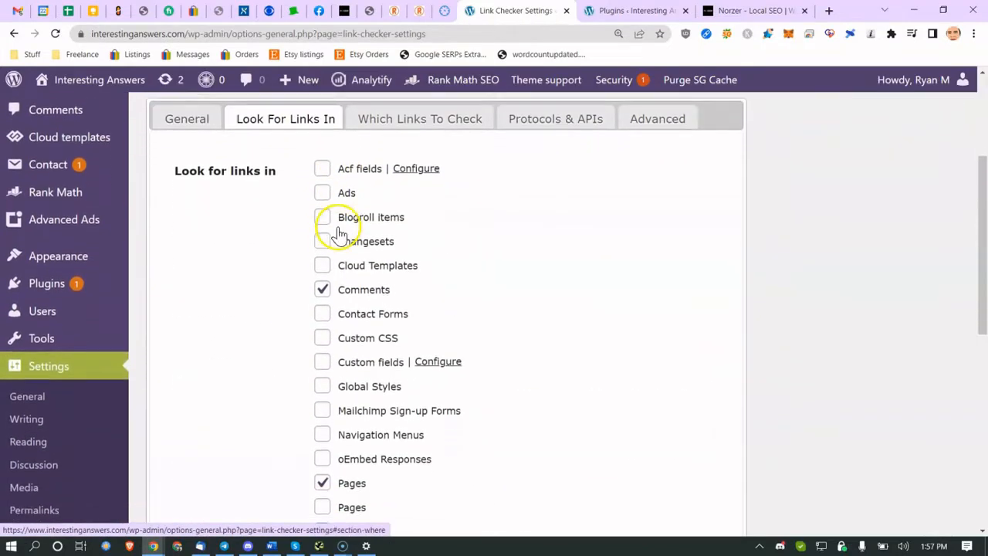
scroll(324, 265, down, 4)
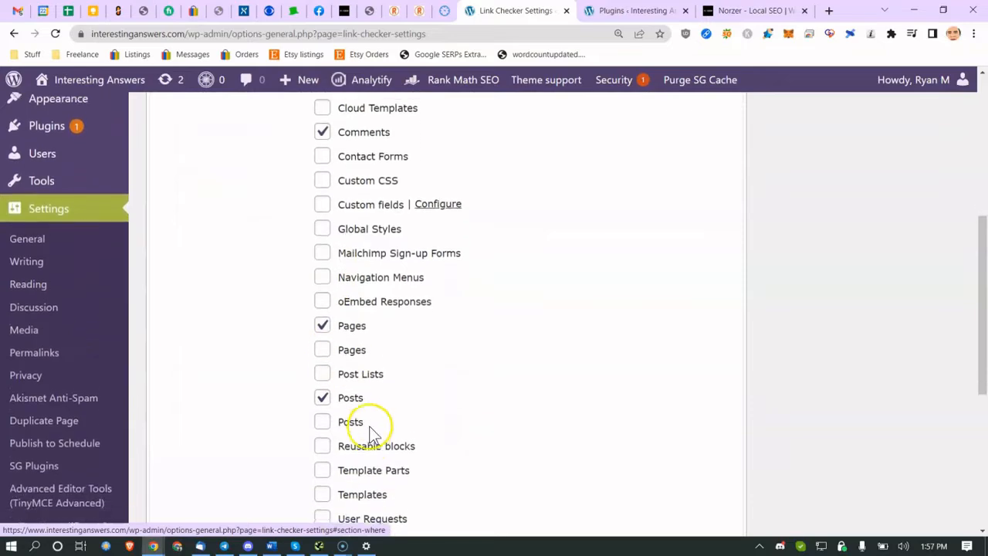
scroll(371, 434, up, 5)
scroll(386, 308, up, 3)
Review the link types to check, the exclusion list and the protocols and APIs used for checking links
click(376, 328)
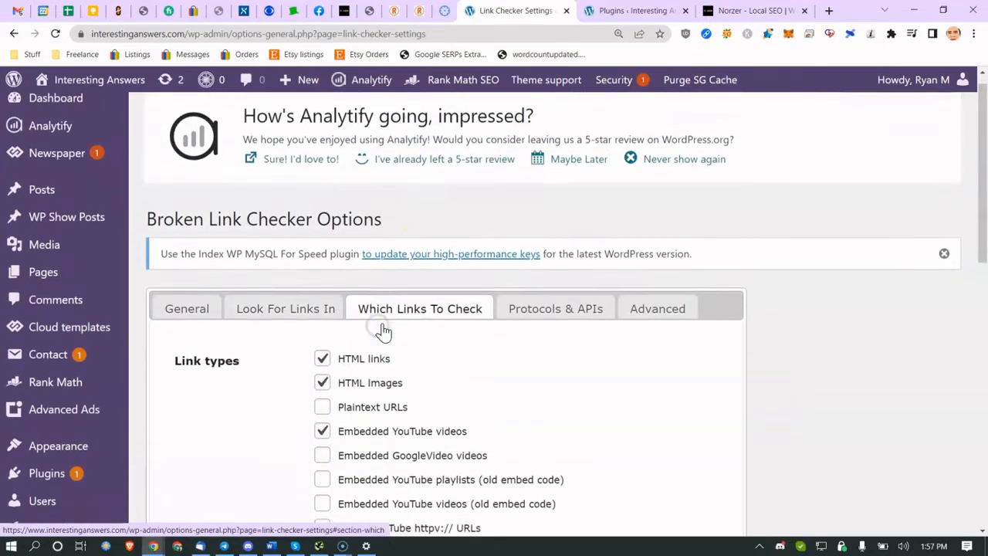
scroll(382, 325, down, 3)
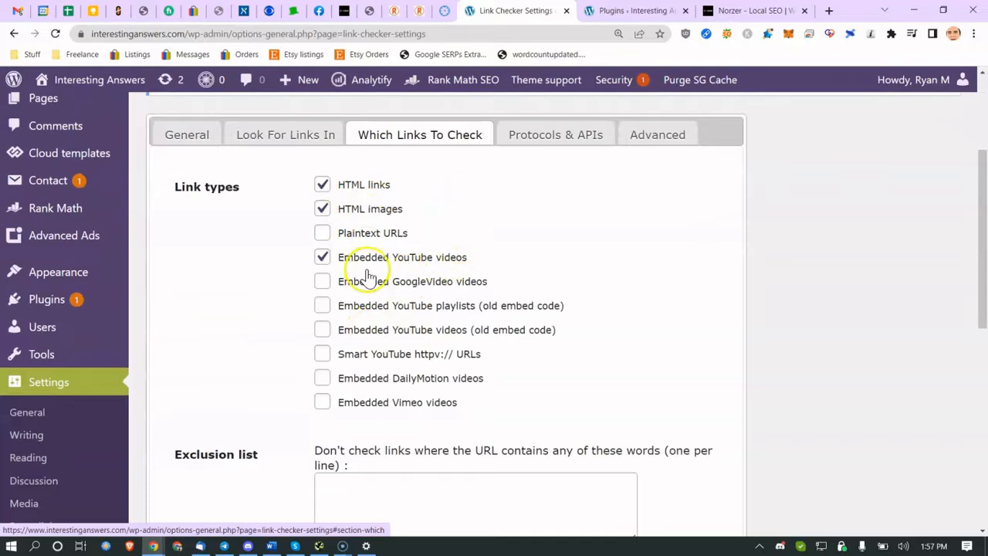
scroll(403, 273, down, 5)
scroll(452, 209, up, 5)
scroll(499, 197, up, 1)
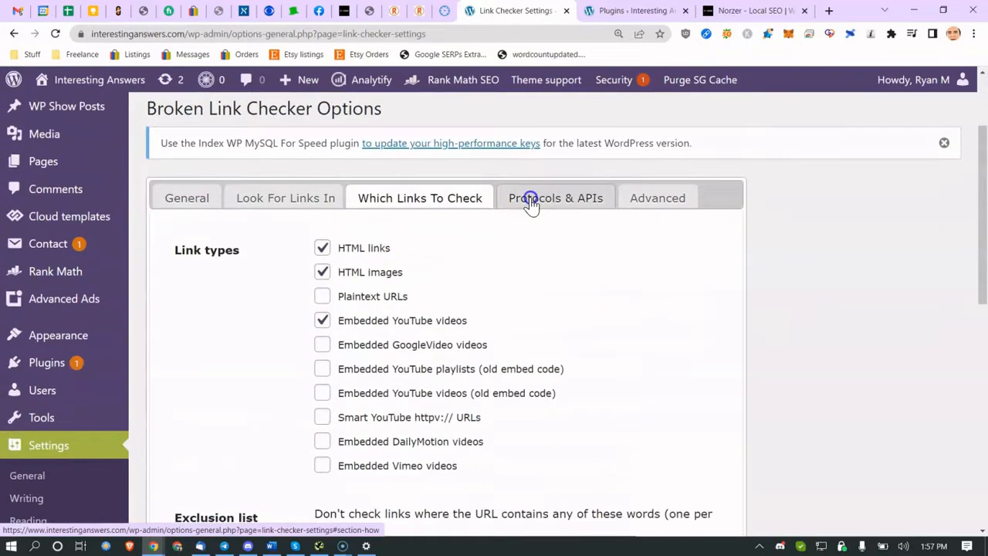
click(530, 199)
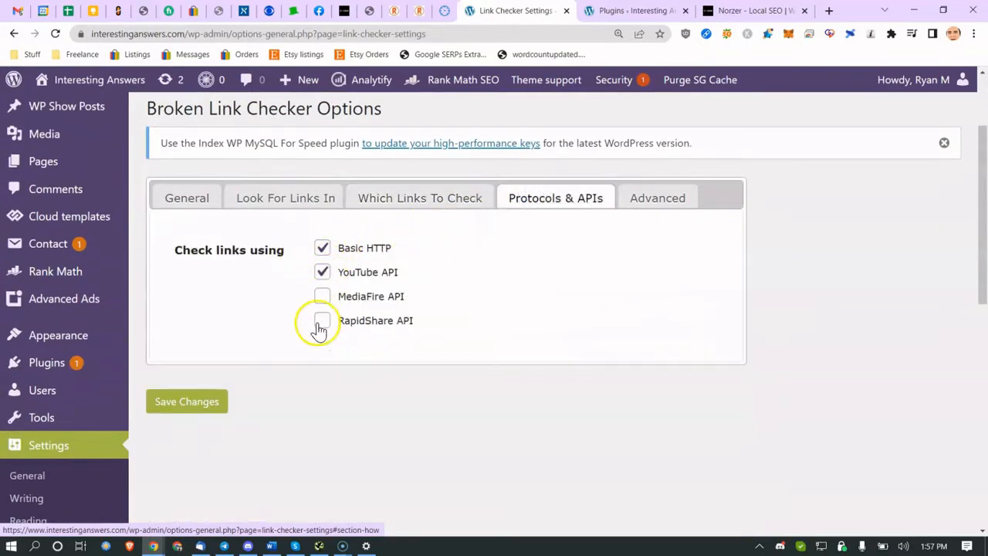
In the advanced options, stop the link monitor from running continuously while the Dashboard is open
click(635, 198)
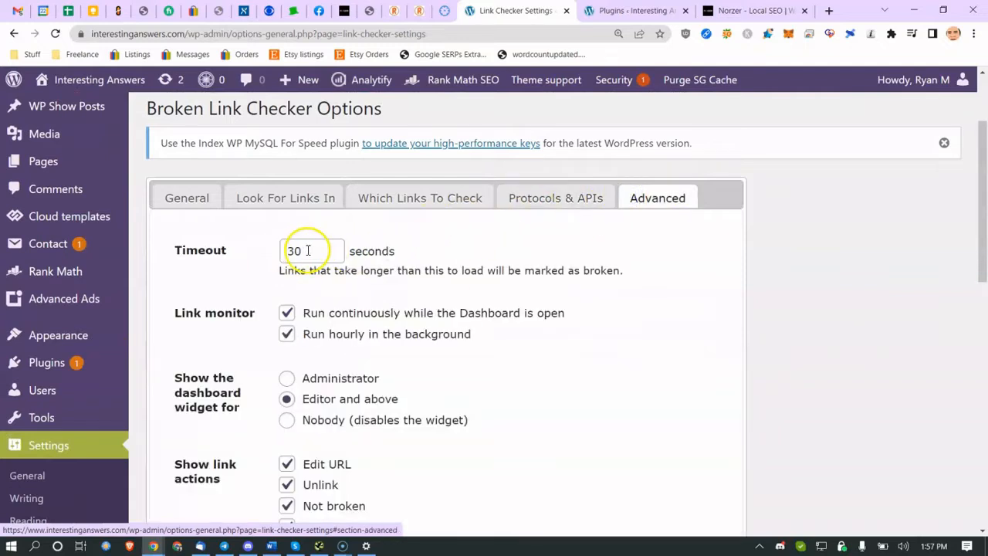
drag(307, 251, 287, 253)
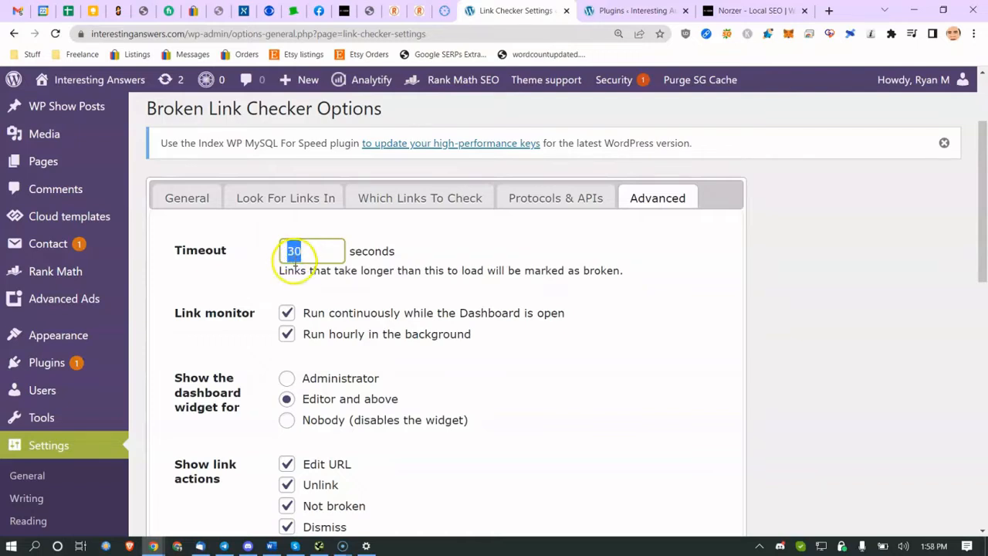
scroll(331, 270, down, 1)
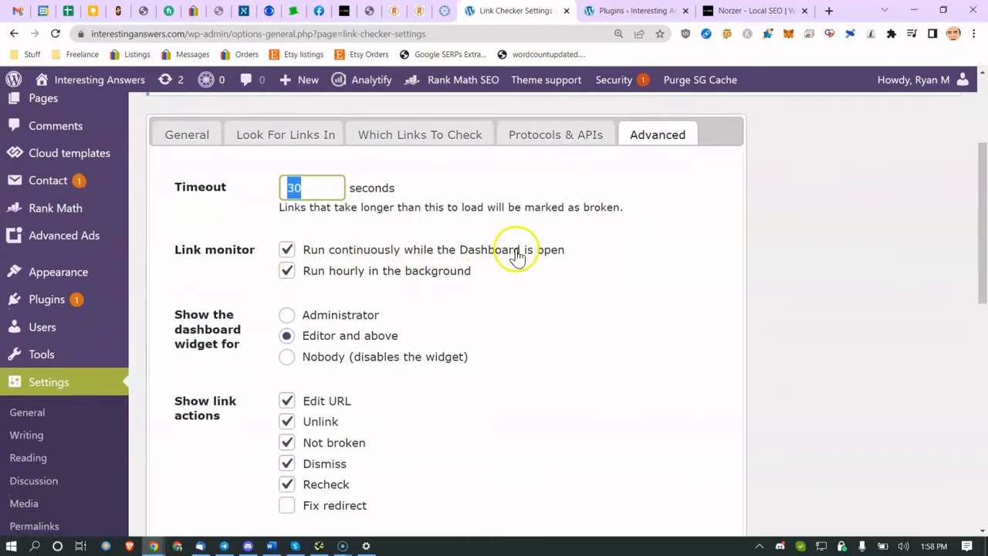
click(287, 249)
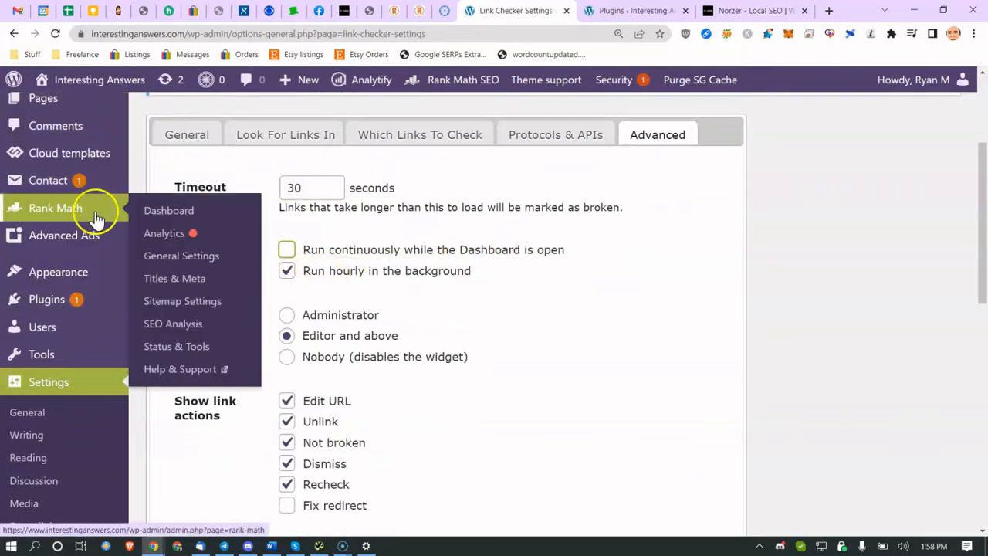
Review the advanced options for the dashboard widget, link actions, maximum execution time and server load limit
scroll(349, 309, down, 1)
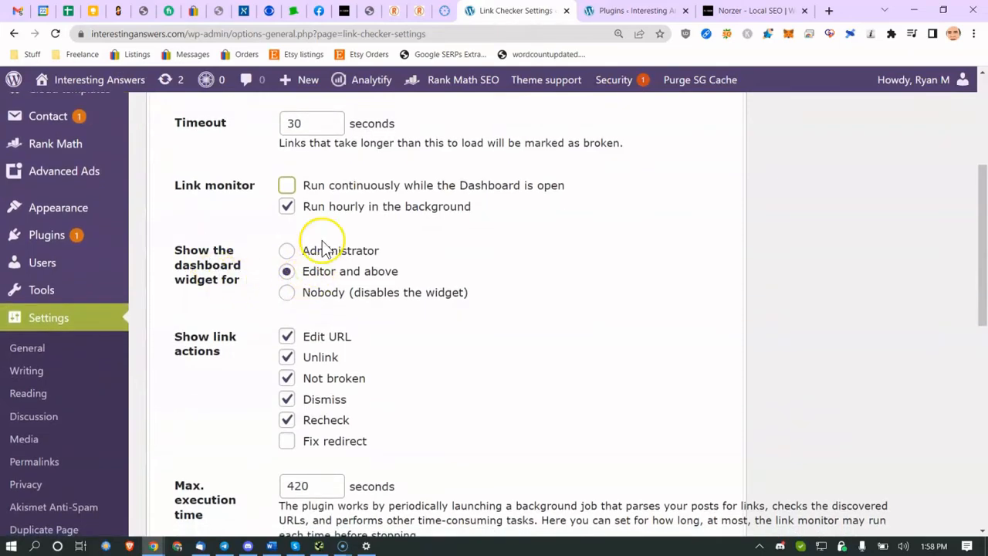
scroll(320, 239, down, 2)
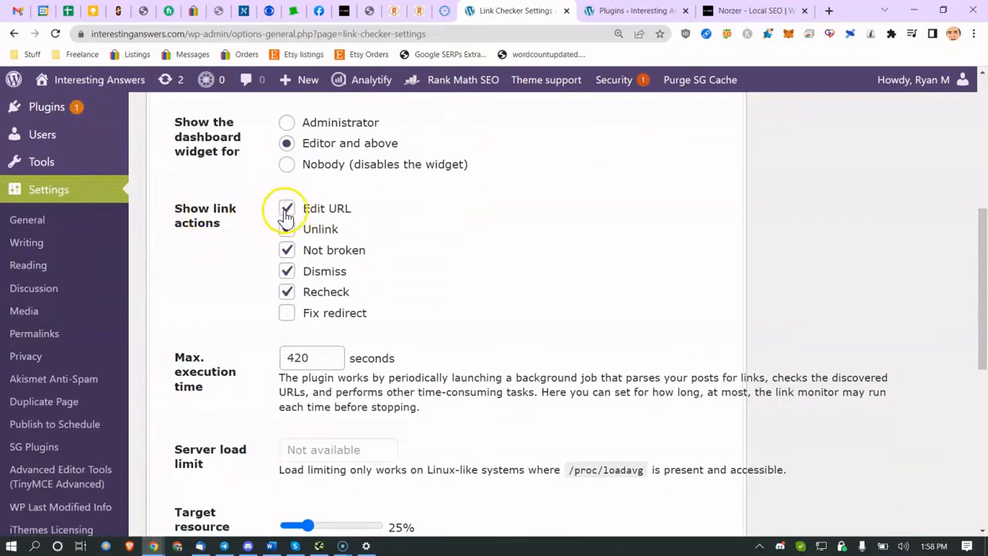
scroll(293, 311, down, 2)
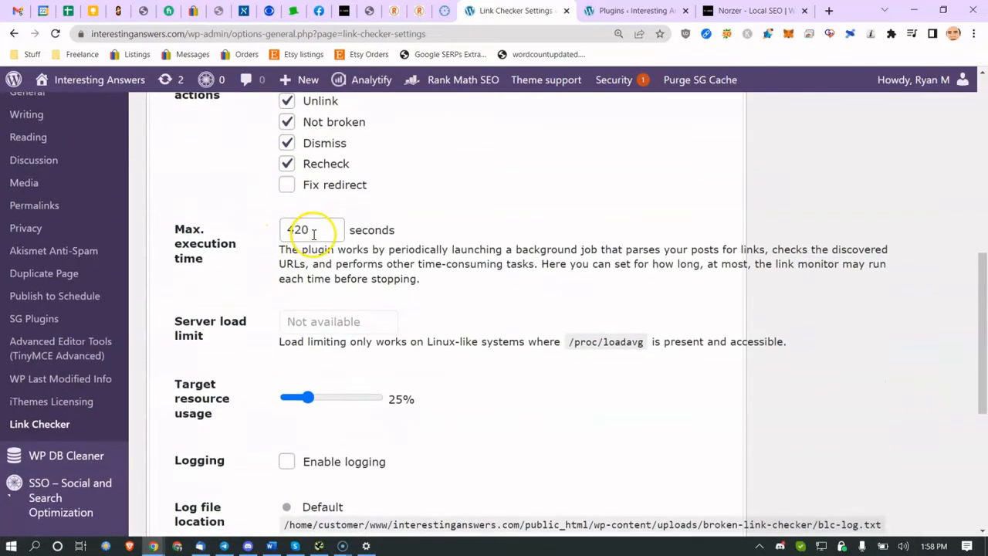
drag(316, 232, 235, 228)
click(275, 232)
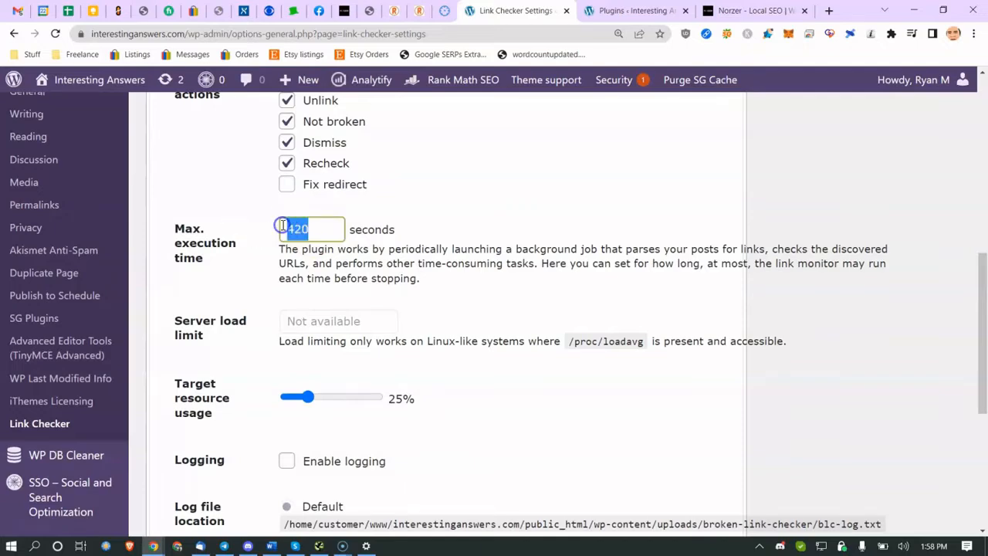
scroll(226, 320, down, 1)
click(301, 264)
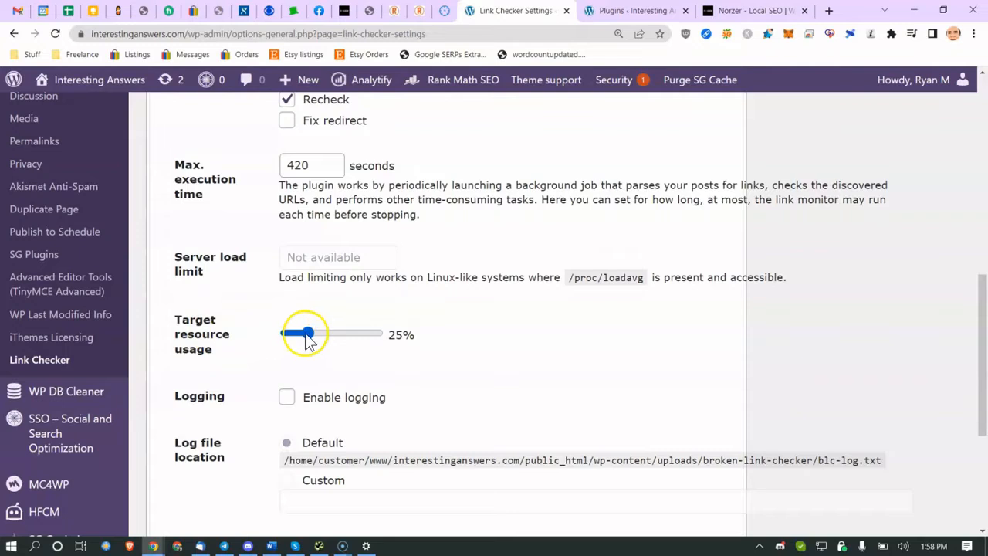
Set the target resource usage to 7% and save the Broken Link Checker settings
drag(306, 340, 400, 330)
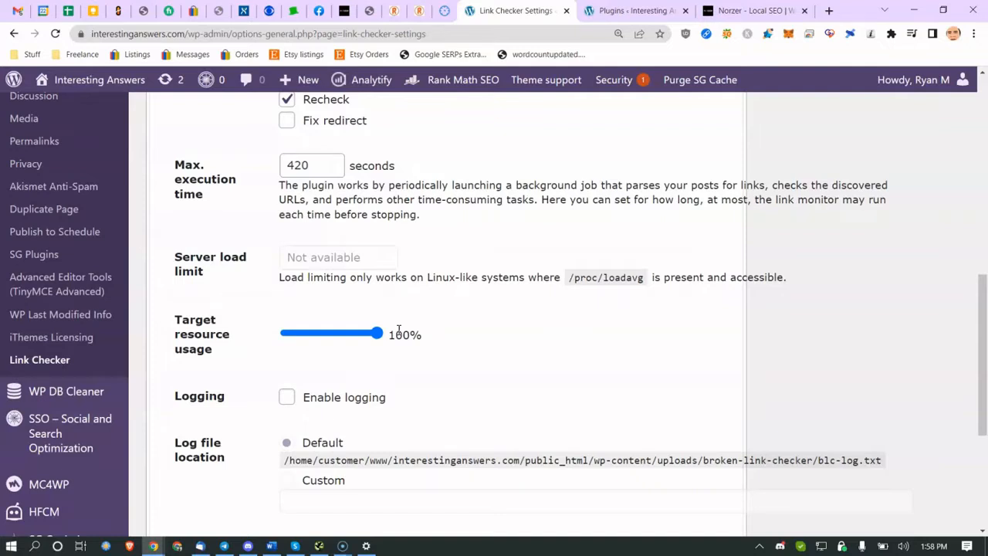
drag(306, 341, 290, 338)
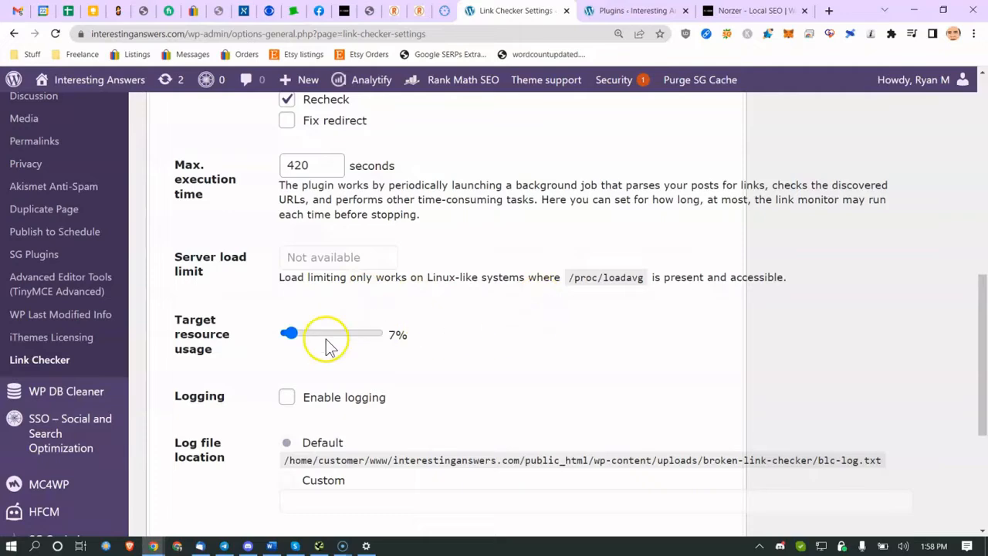
scroll(432, 347, down, 1)
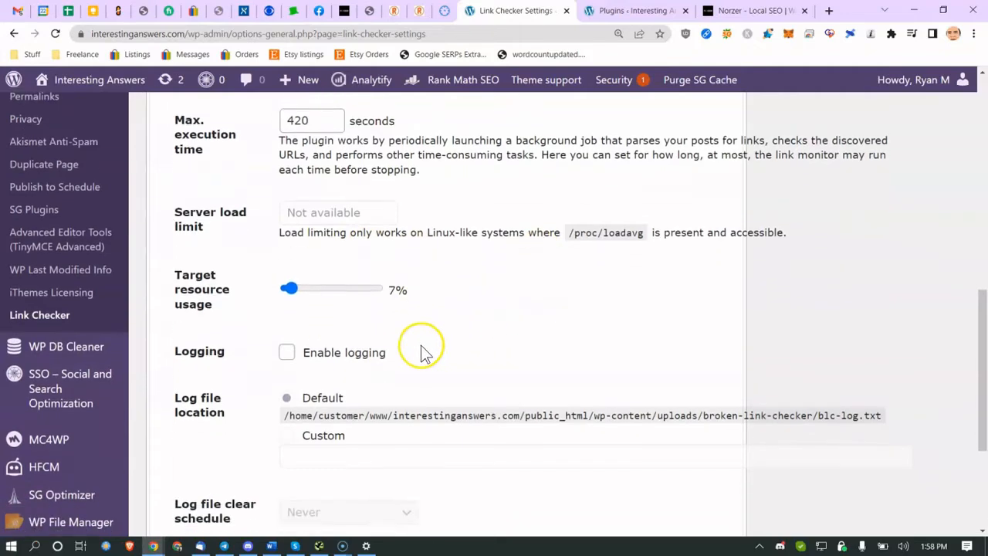
scroll(289, 337, down, 2)
scroll(290, 338, down, 1)
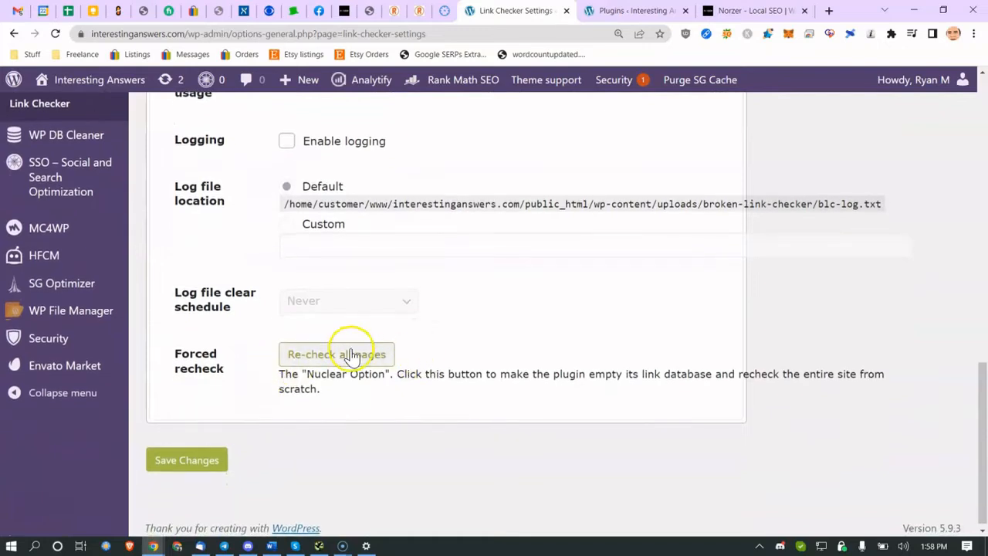
click(195, 461)
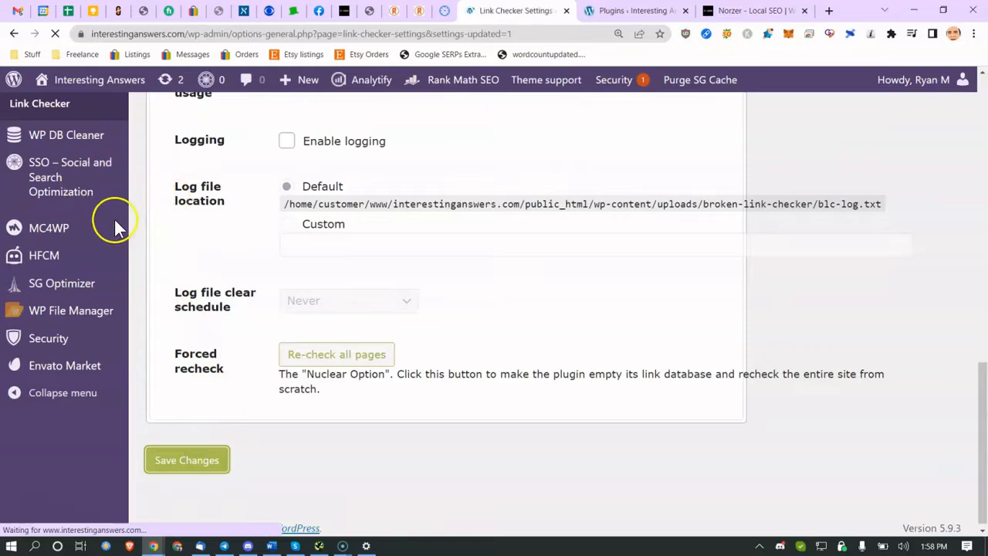
Open the Broken Links report and look over its link categories
scroll(112, 255, down, 4)
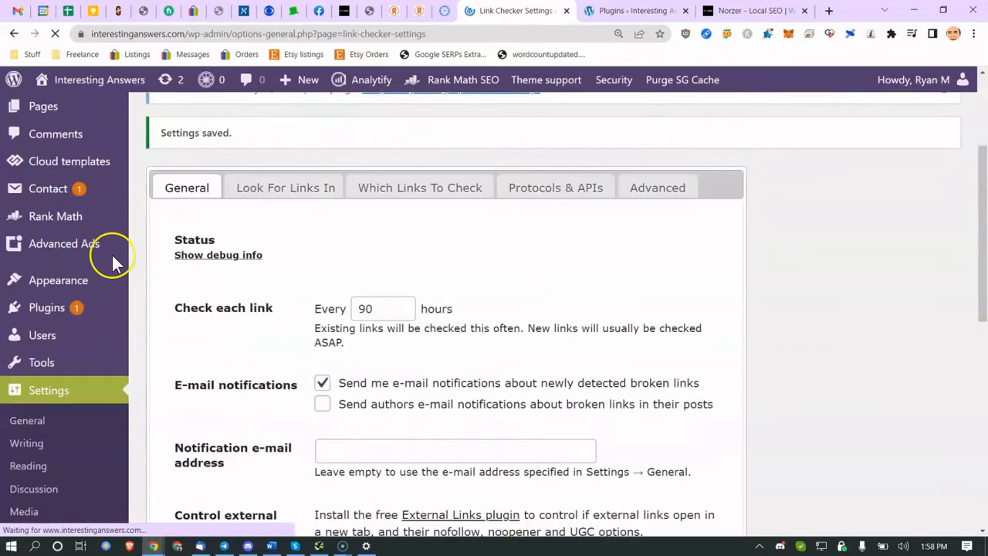
mouse_move(67, 293)
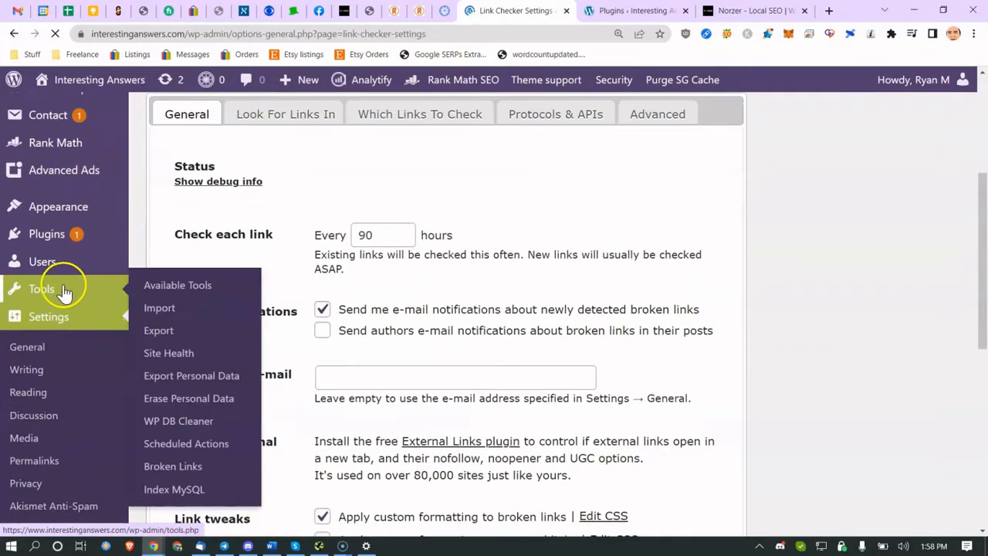
click(170, 468)
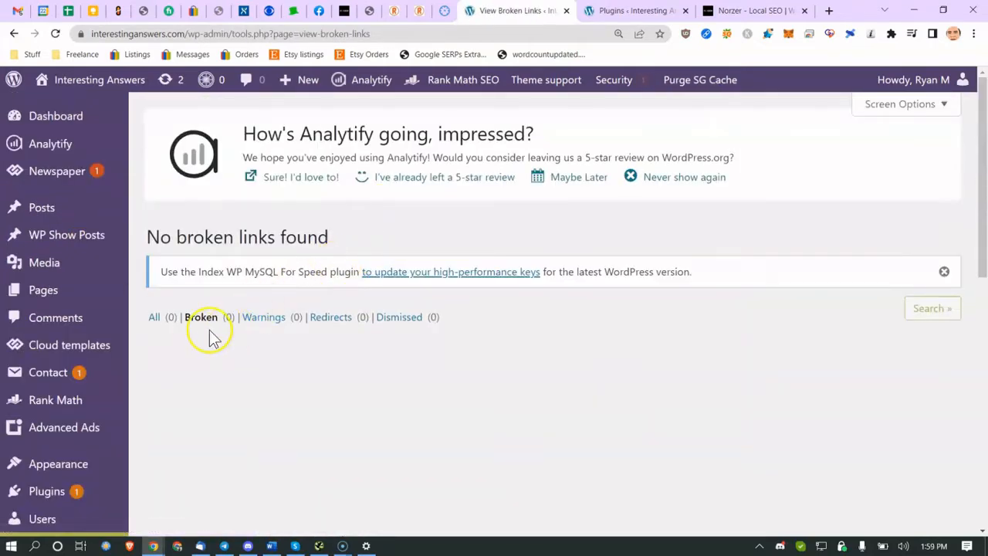
scroll(81, 402, down, 3)
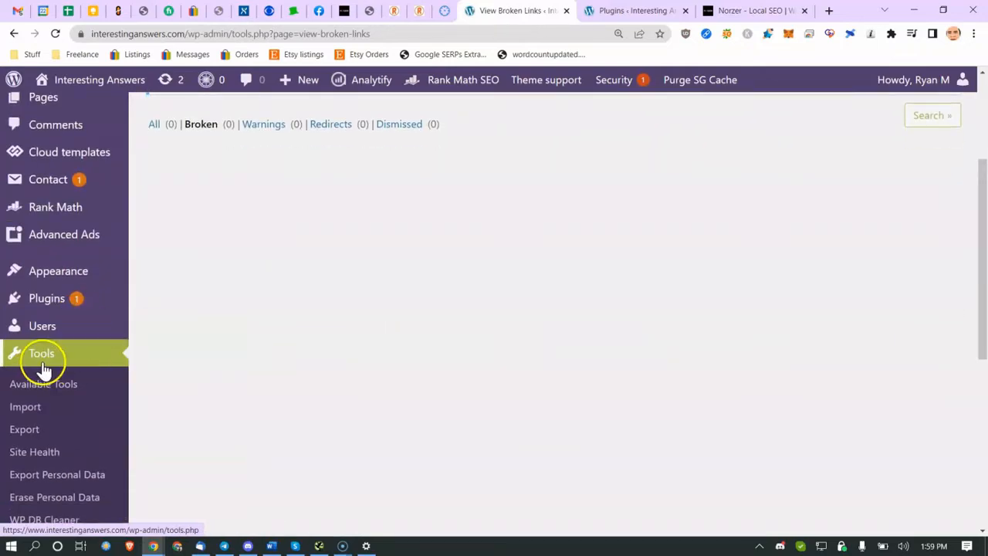
scroll(65, 367, up, 3)
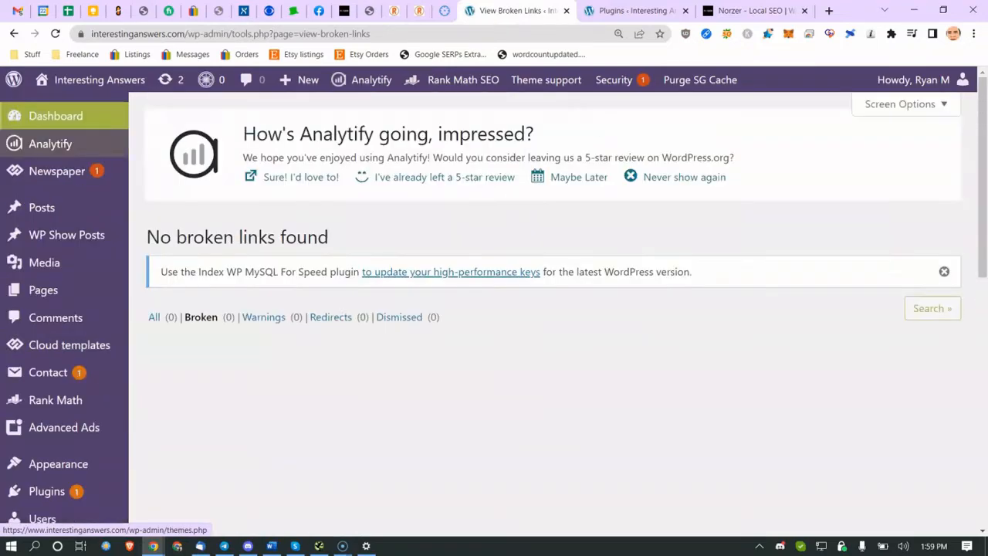
Return to the Broken Link Checker settings, set the target resource usage to 15% in the advanced options and save the changes
click(16, 34)
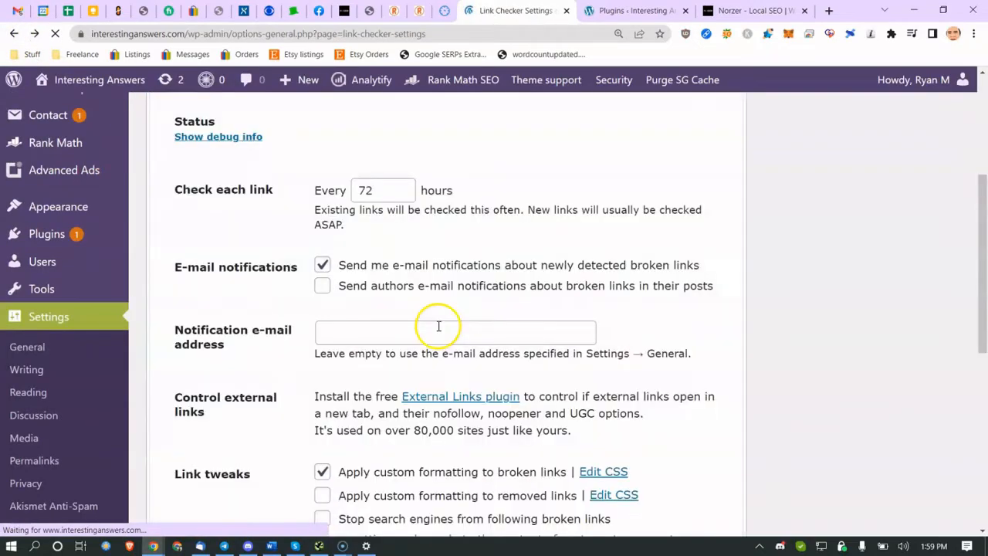
scroll(438, 331, down, 4)
scroll(261, 403, down, 2)
scroll(337, 364, up, 7)
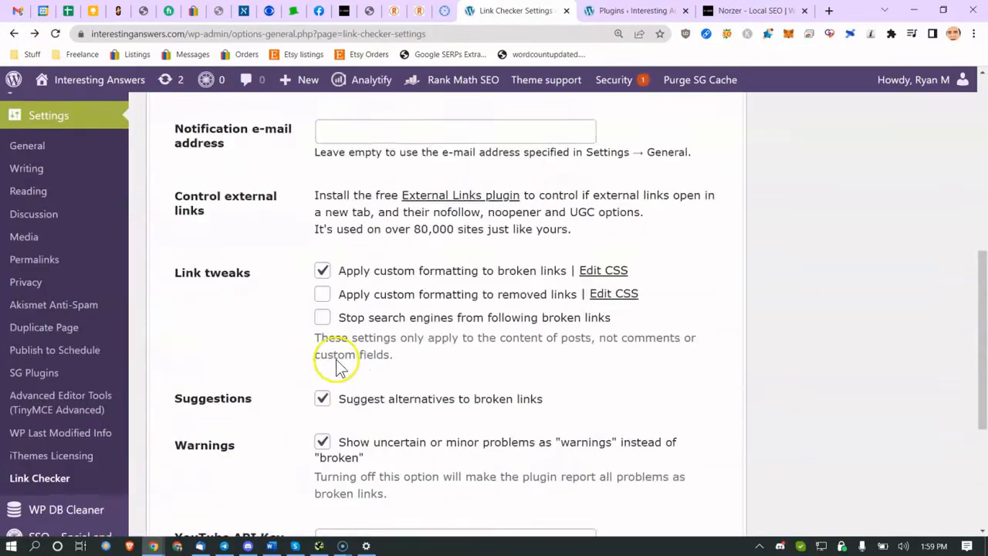
click(628, 258)
scroll(324, 330, down, 10)
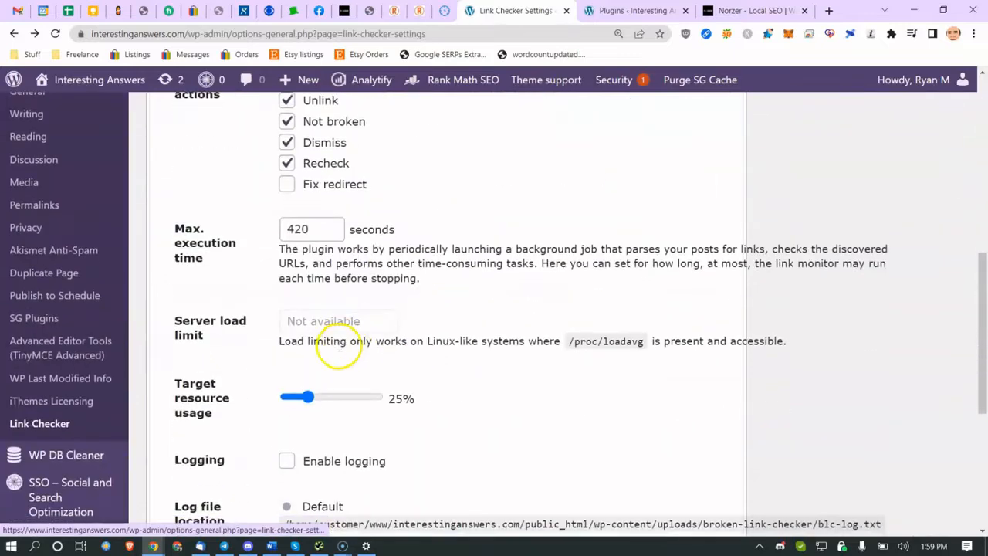
scroll(286, 149, up, 2)
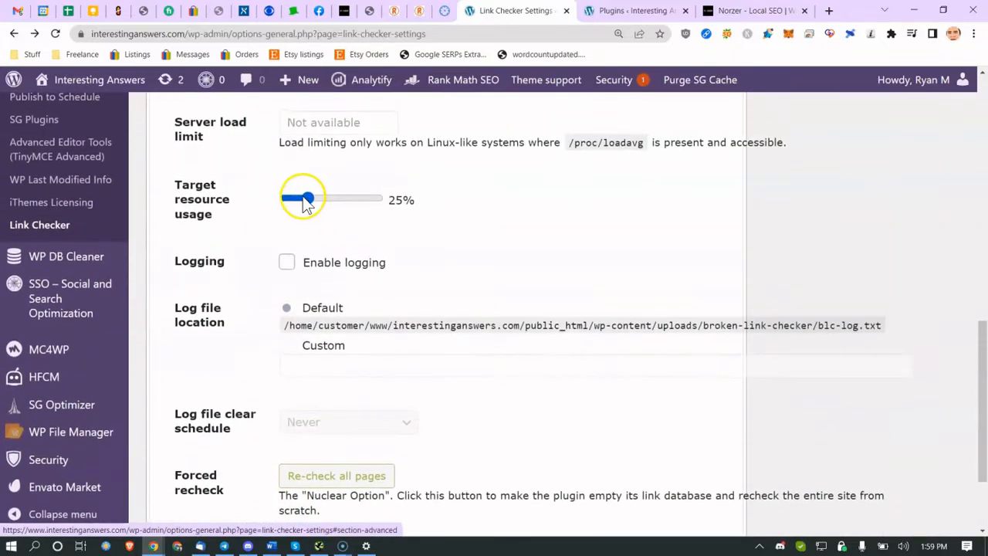
drag(309, 201, 301, 206)
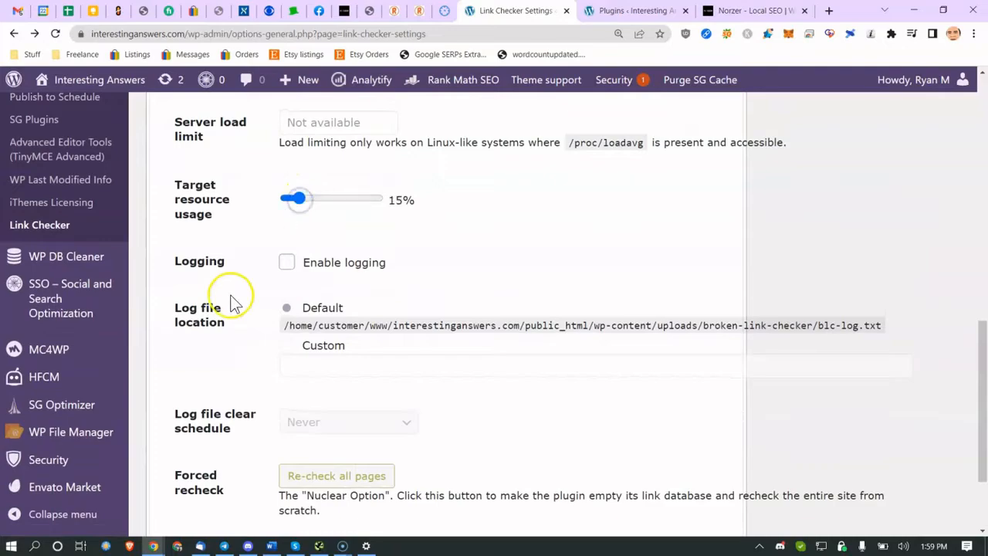
scroll(193, 347, down, 2)
click(193, 450)
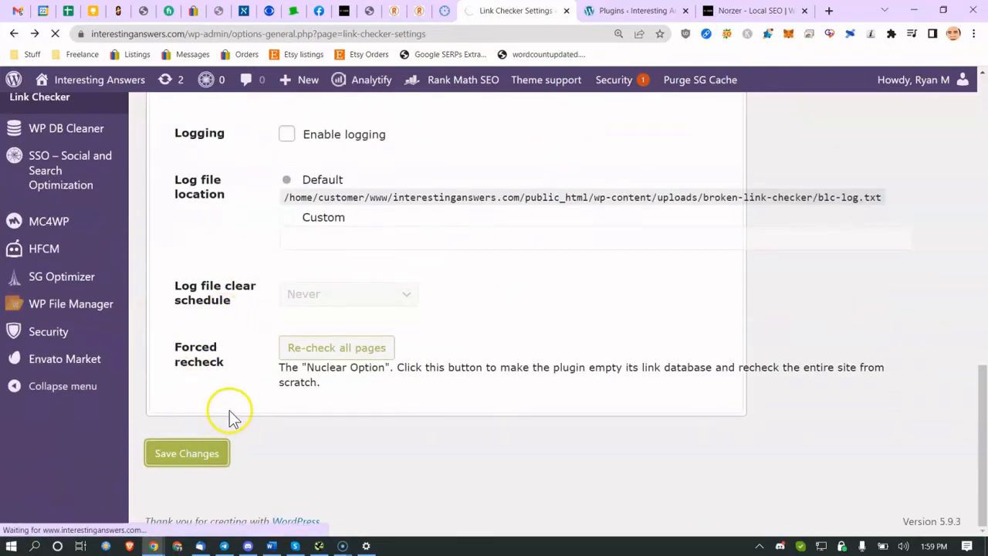
Look over the saved general options and open the advanced options of the Broken Link Checker
scroll(238, 395, up, 12)
scroll(324, 337, down, 4)
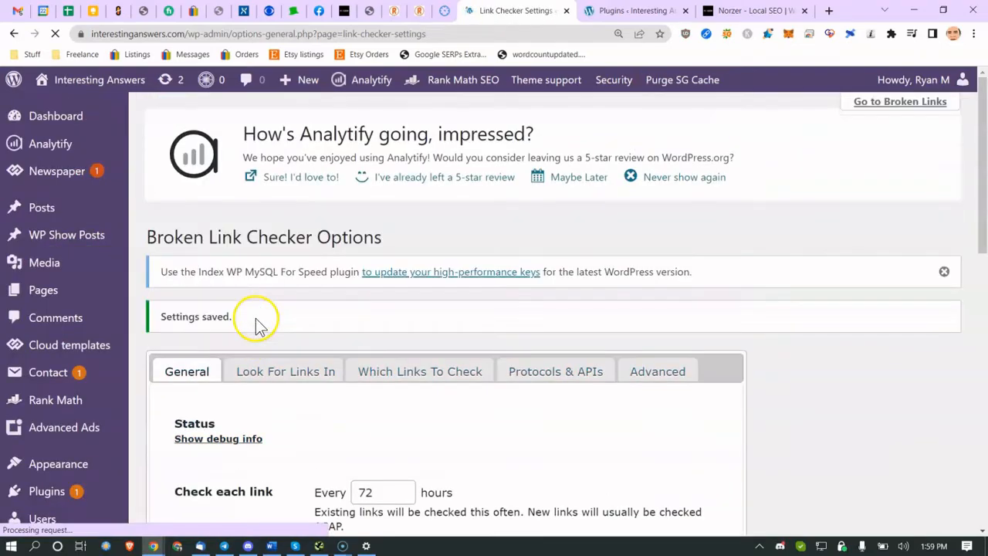
scroll(256, 328, down, 3)
scroll(254, 330, down, 8)
scroll(352, 260, up, 8)
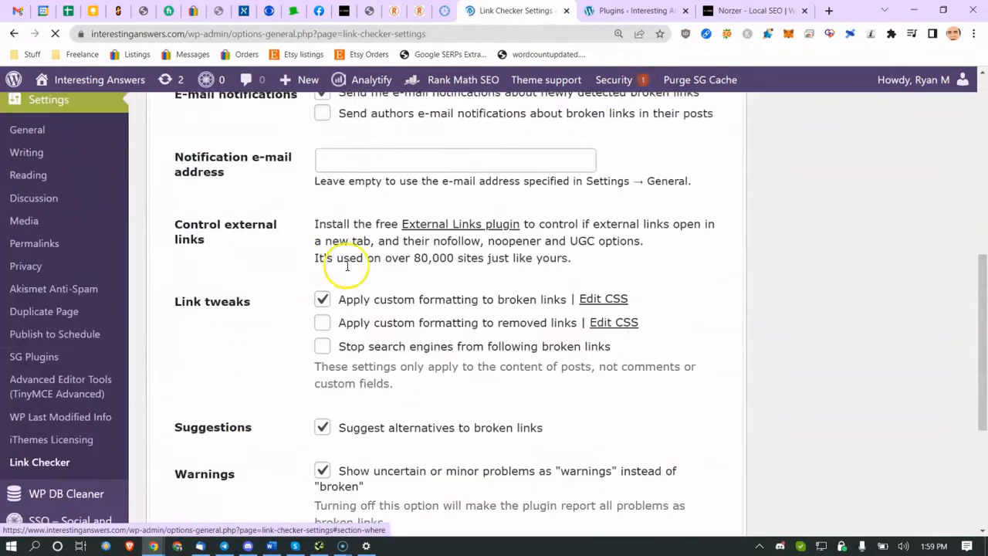
scroll(653, 359, up, 3)
click(656, 386)
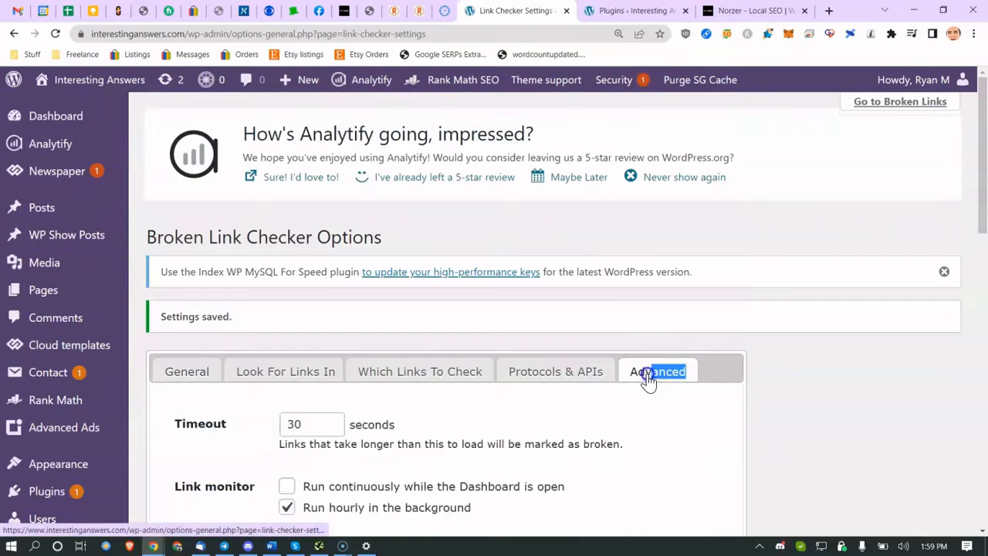
Start a forced recheck of all pages from the advanced options of the Broken Link Checker
scroll(606, 358, up, 4)
scroll(662, 392, up, 2)
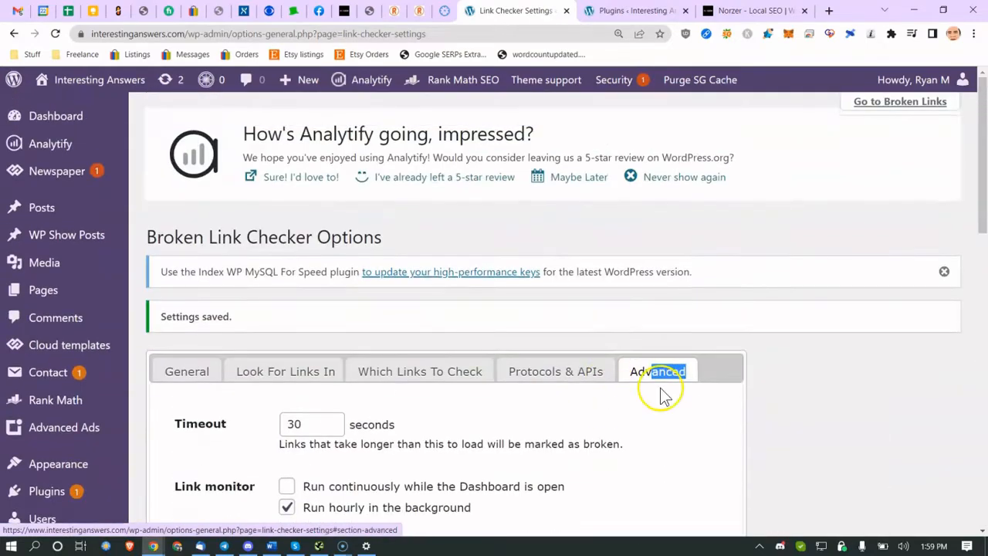
scroll(512, 399, down, 10)
scroll(509, 397, down, 2)
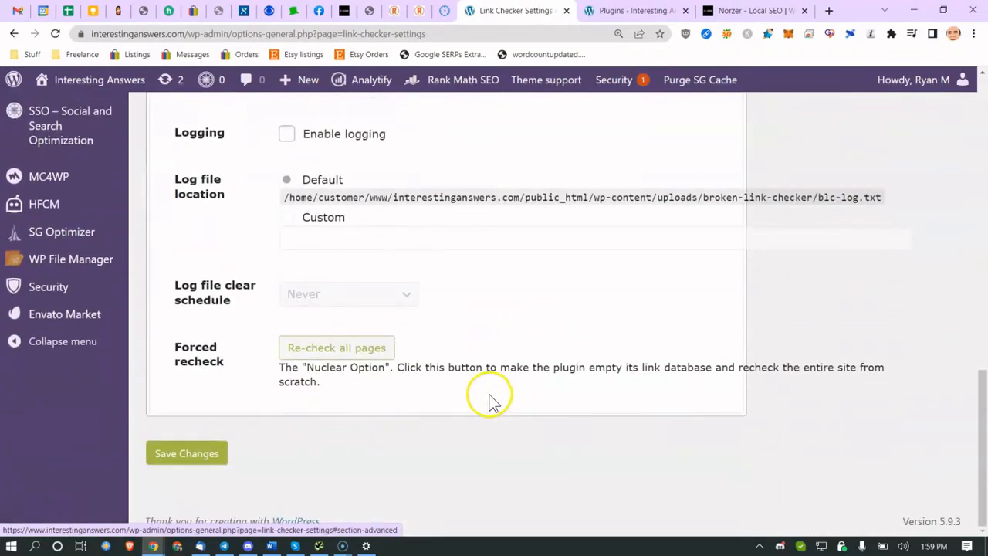
click(329, 349)
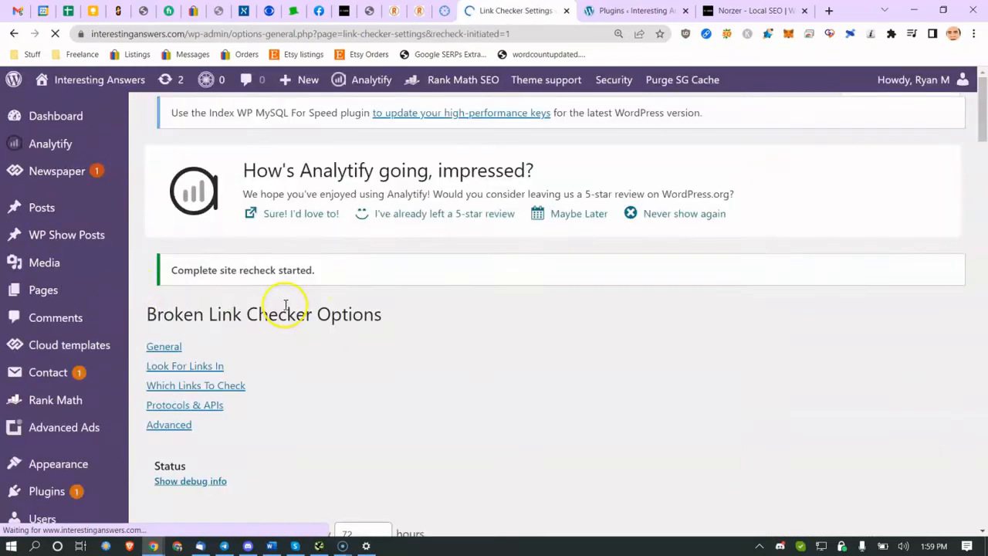
Open the Broken Links report and look over the lists of all detected links and of broken links
scroll(66, 370, down, 5)
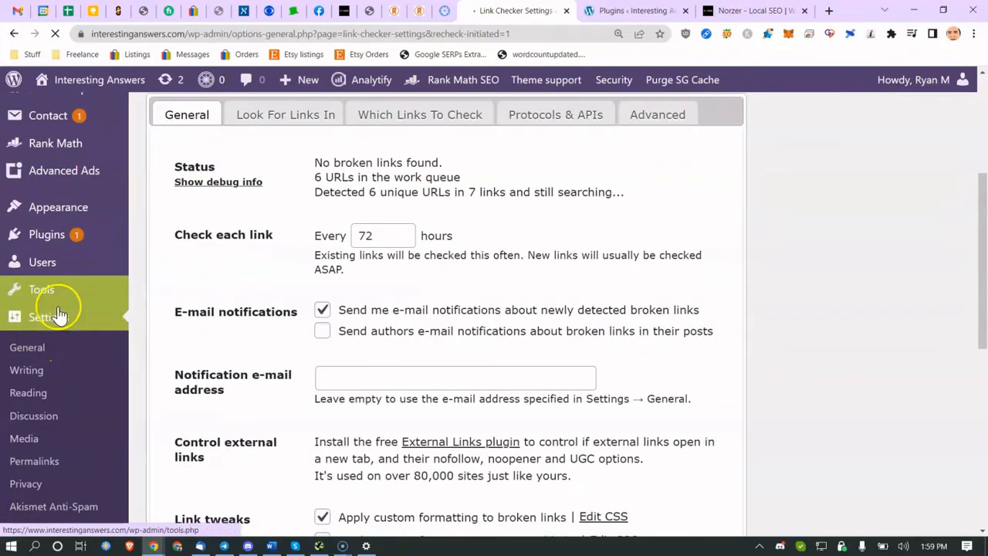
mouse_move(41, 291)
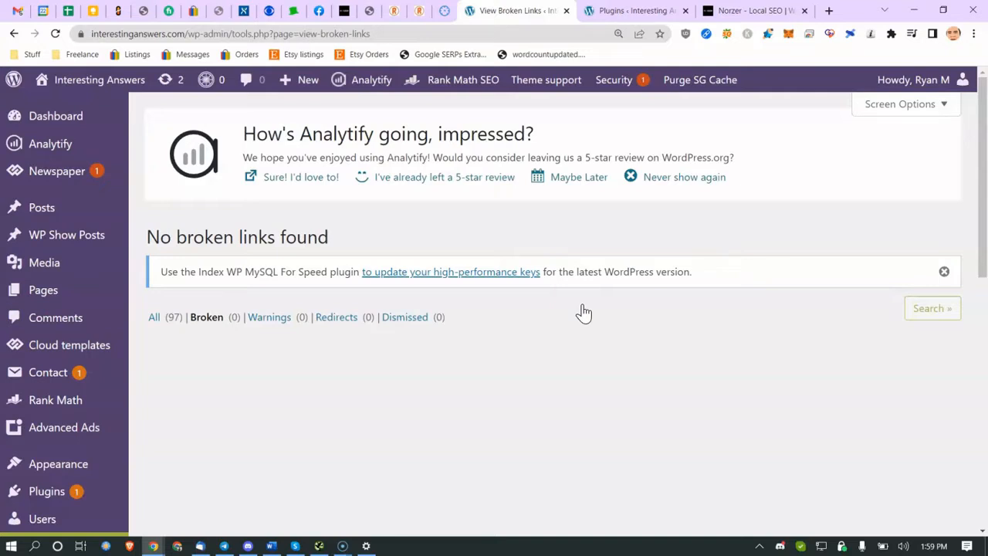
click(155, 318)
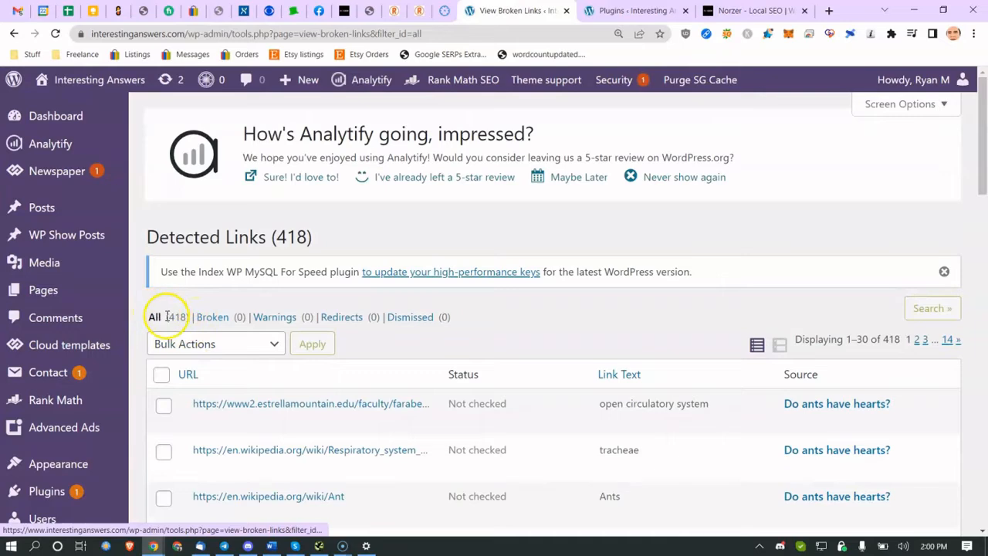
drag(174, 317, 186, 315)
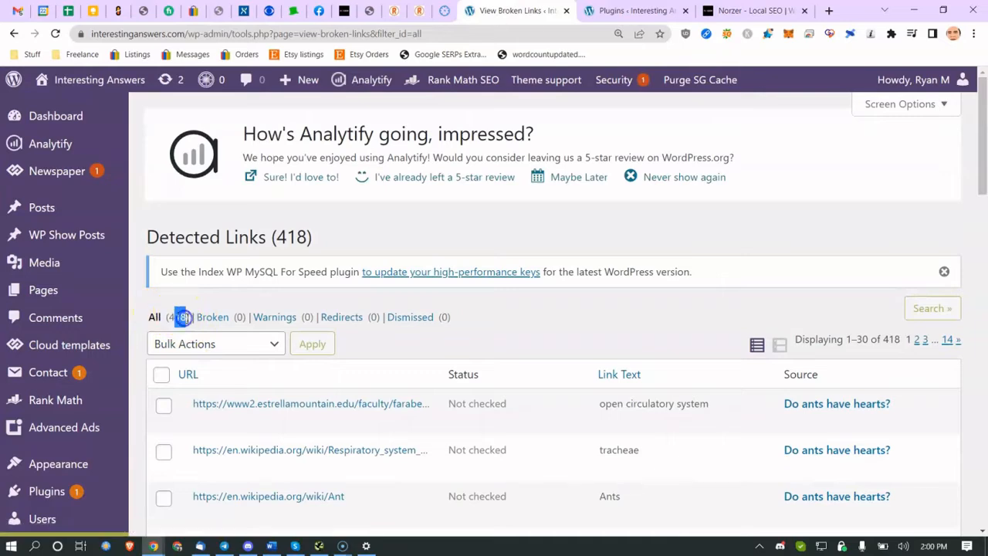
click(227, 322)
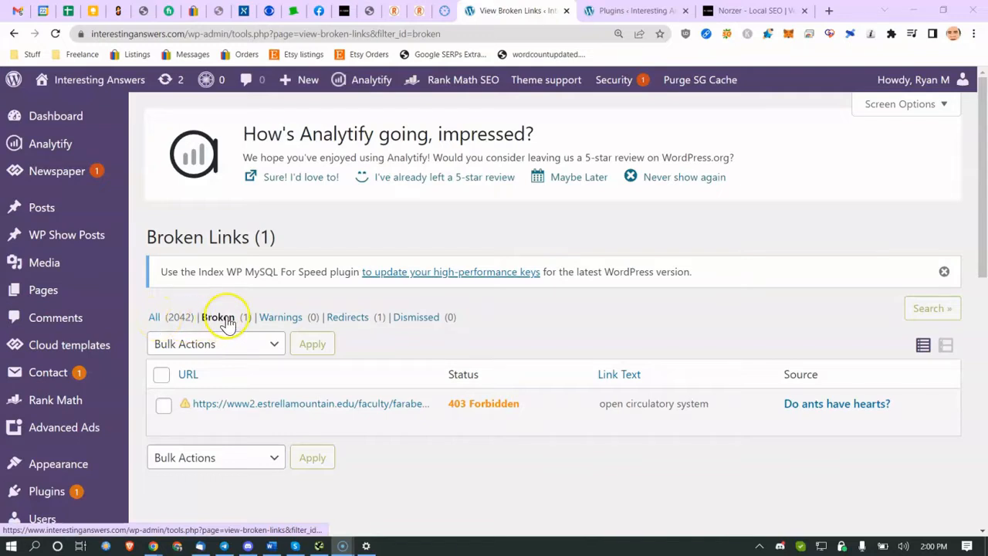
click(155, 320)
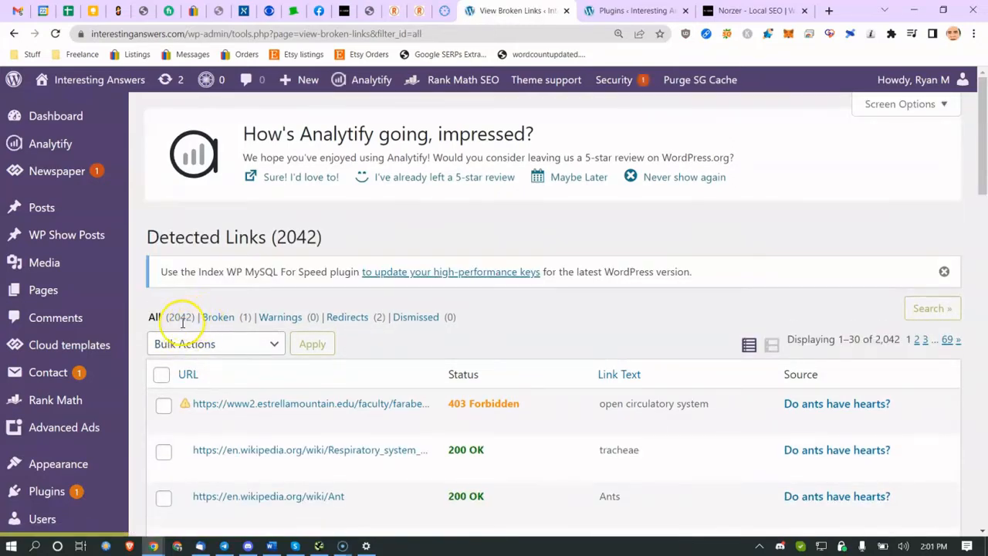
click(224, 319)
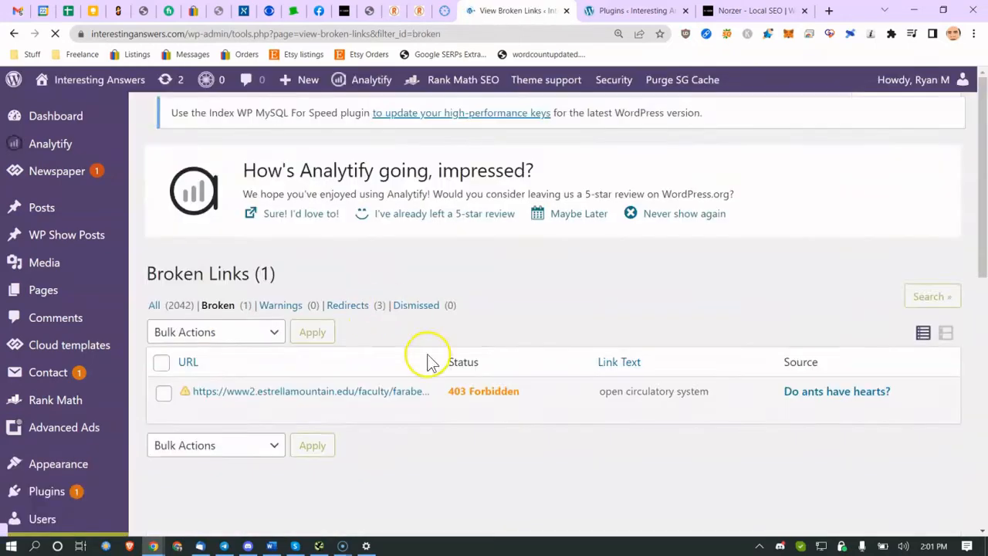
Open the URL editor of the broken estrellamountain.edu link, look over the suggested replacement and leave the editor without saving
mouse_move(247, 411)
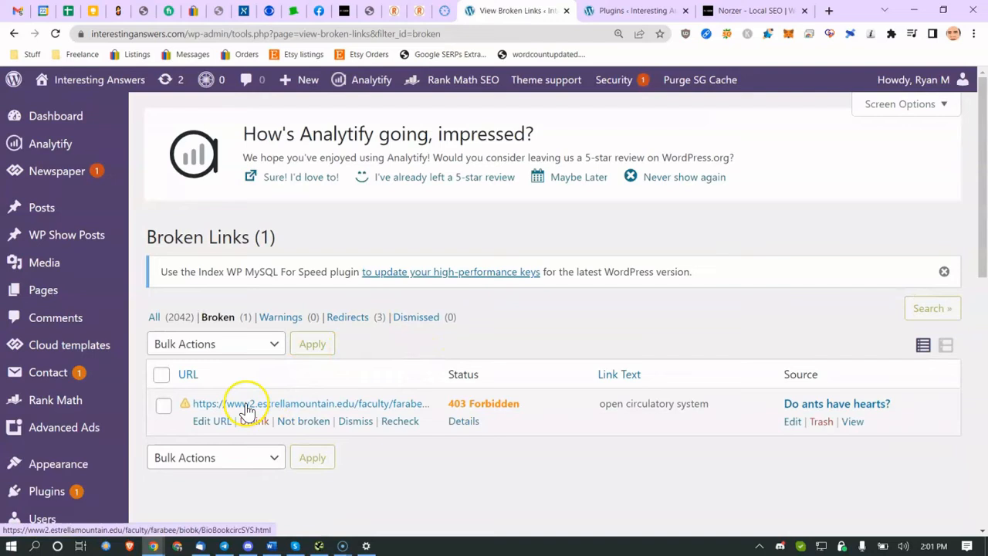
click(210, 425)
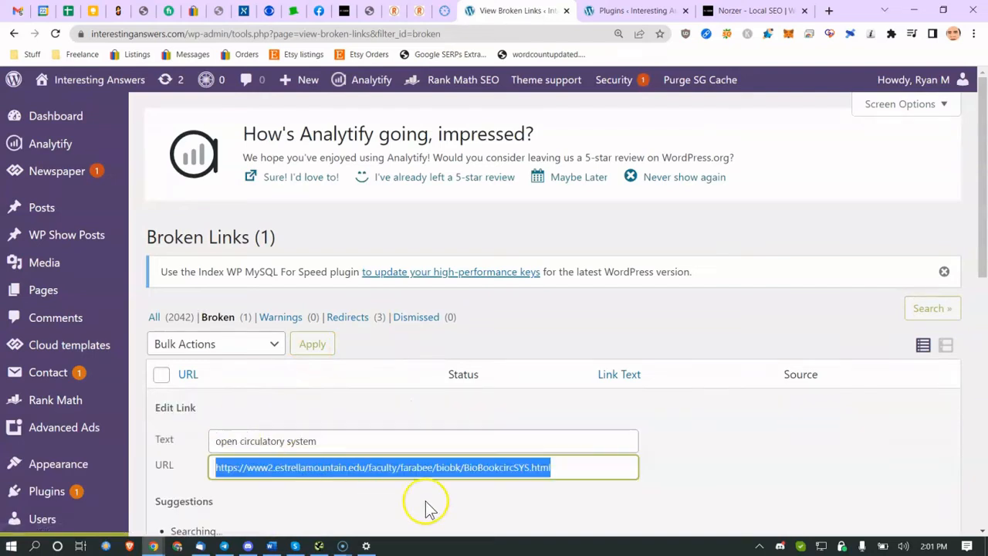
click(603, 474)
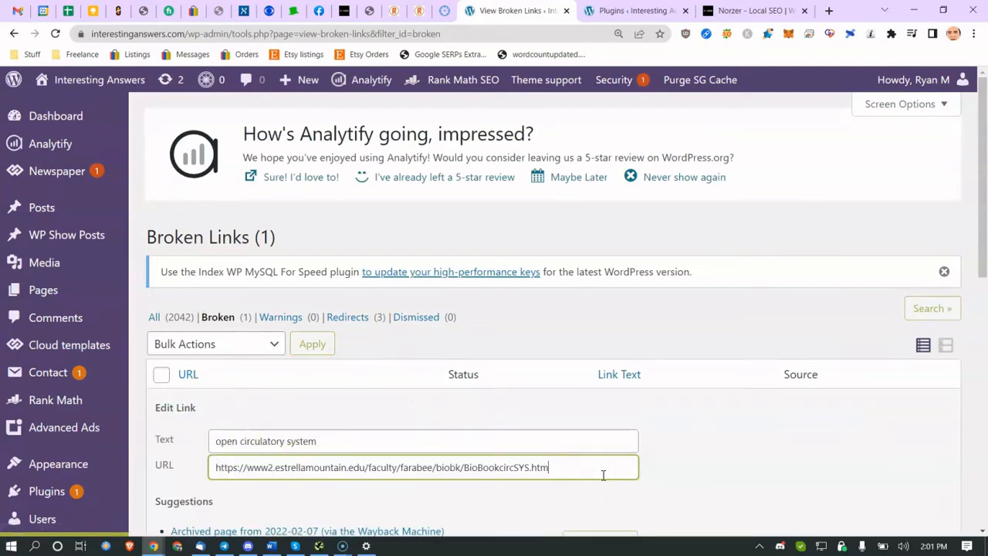
scroll(298, 434, down, 3)
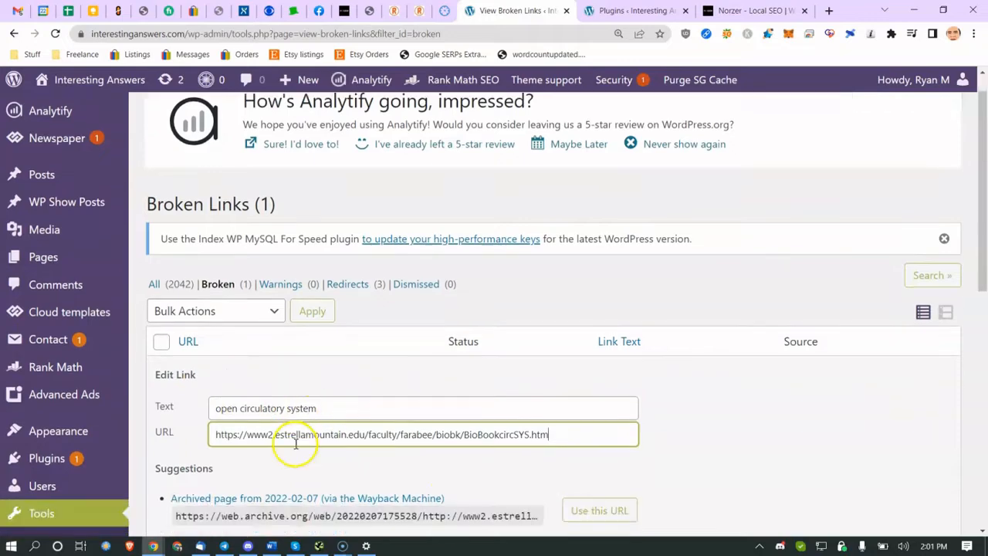
click(162, 415)
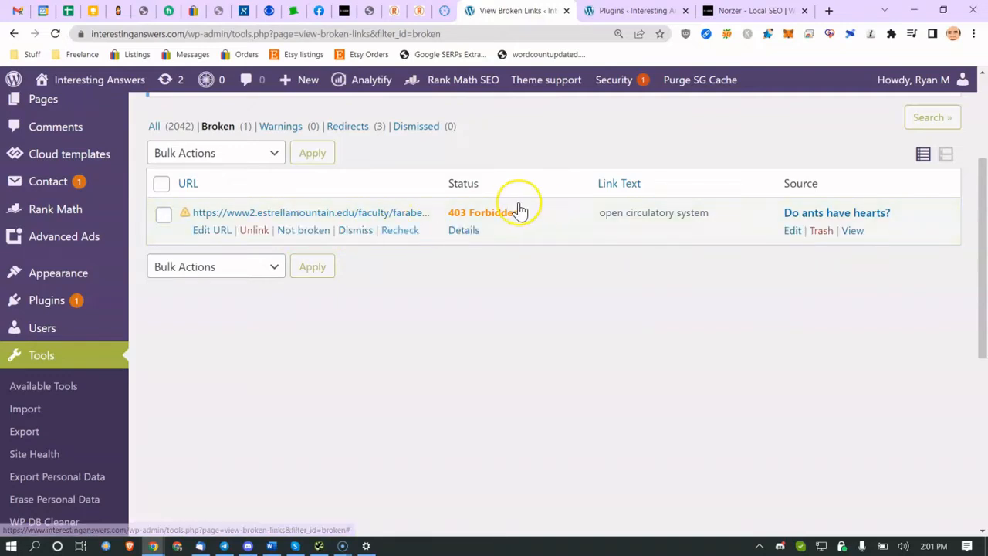
Open the broken estrellamountain.edu link in a new tab, check whether the page loads and return to the Broken Links report
right_click(396, 213)
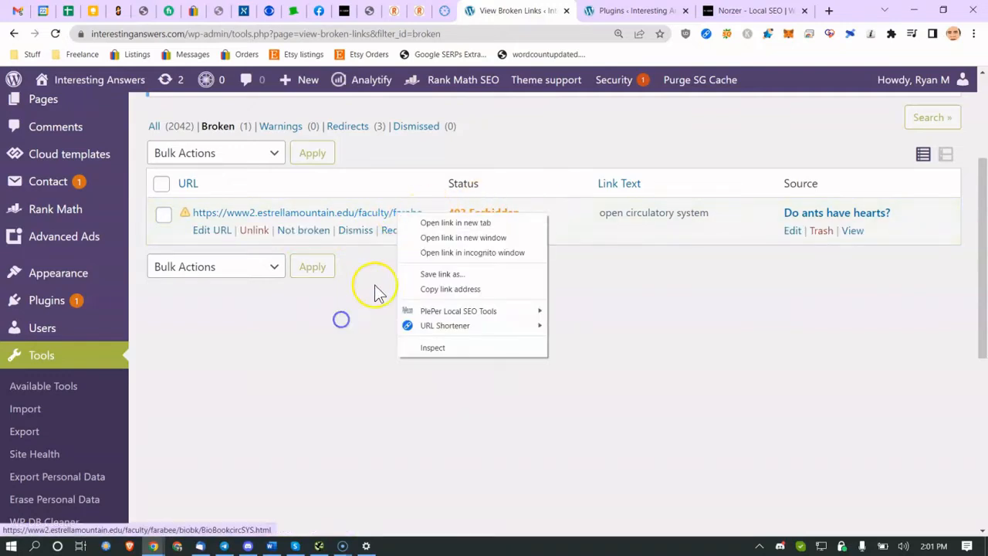
click(378, 285)
right_click(381, 216)
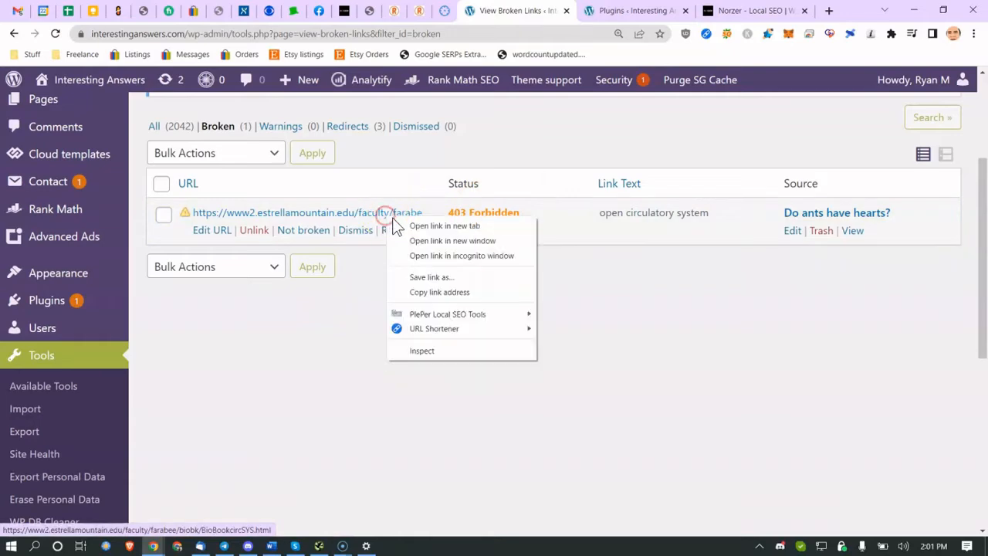
click(402, 225)
click(575, 11)
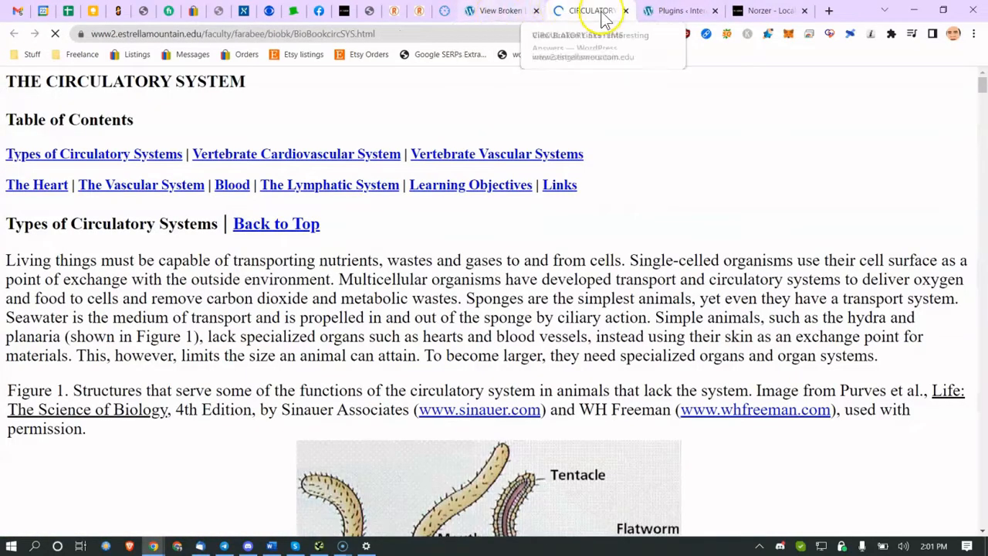
scroll(378, 224, down, 4)
scroll(378, 224, down, 2)
scroll(376, 221, up, 4)
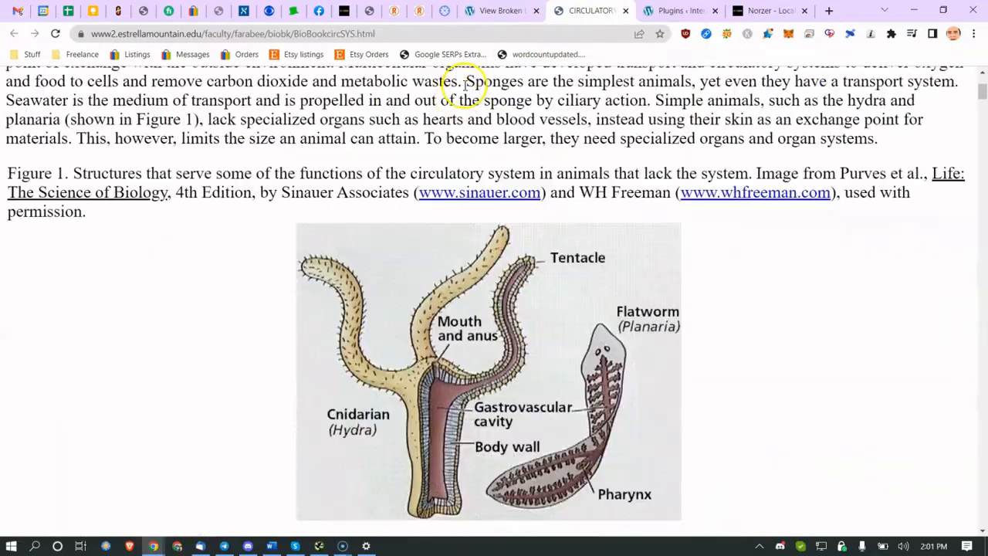
click(500, 11)
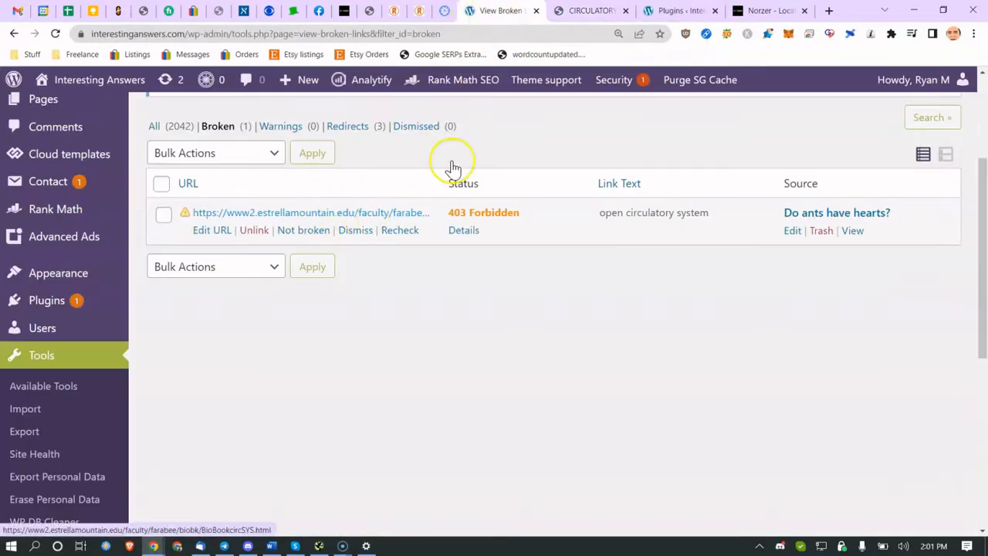
click(587, 11)
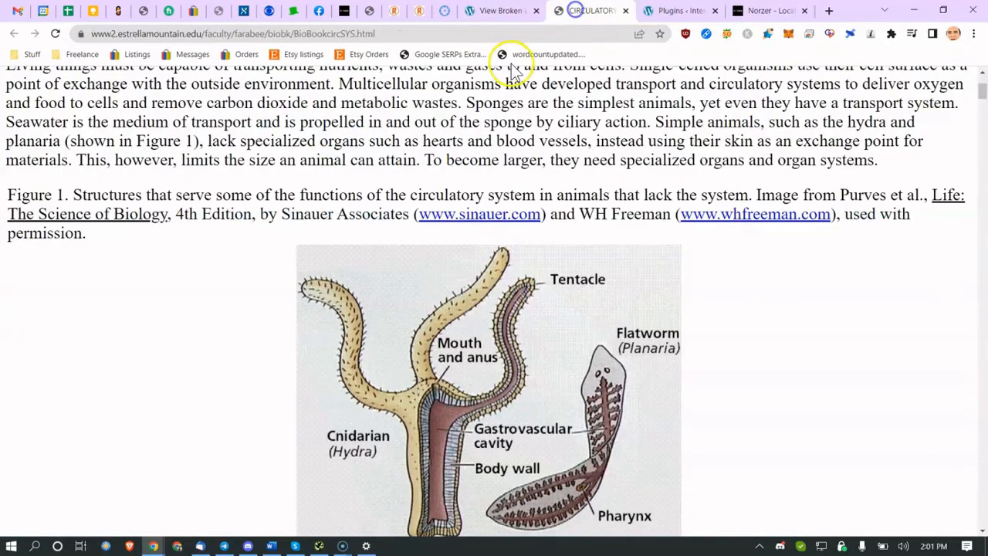
click(502, 11)
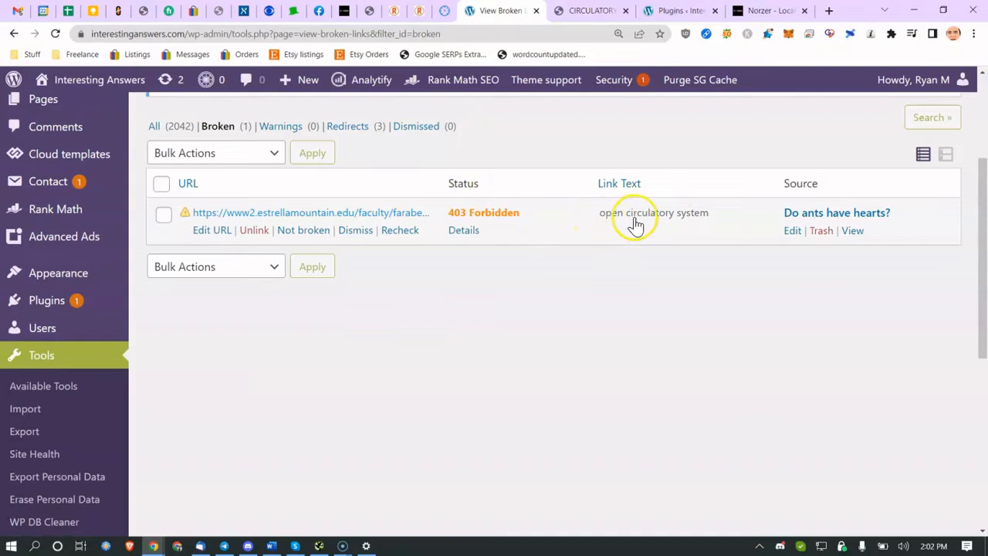
Open the source post "Do ants have hearts?" for editing in a new tab and switch to it
right_click(791, 232)
click(800, 247)
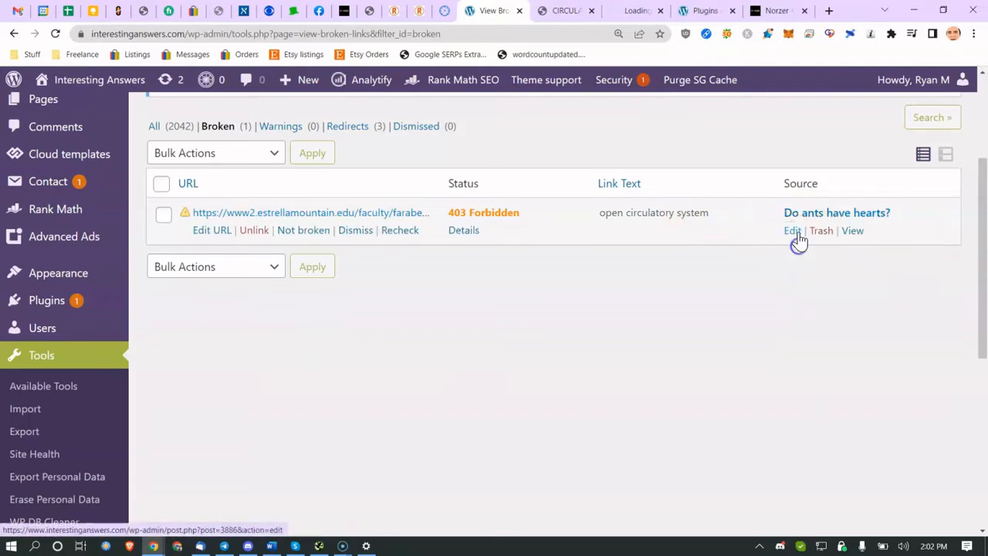
click(636, 11)
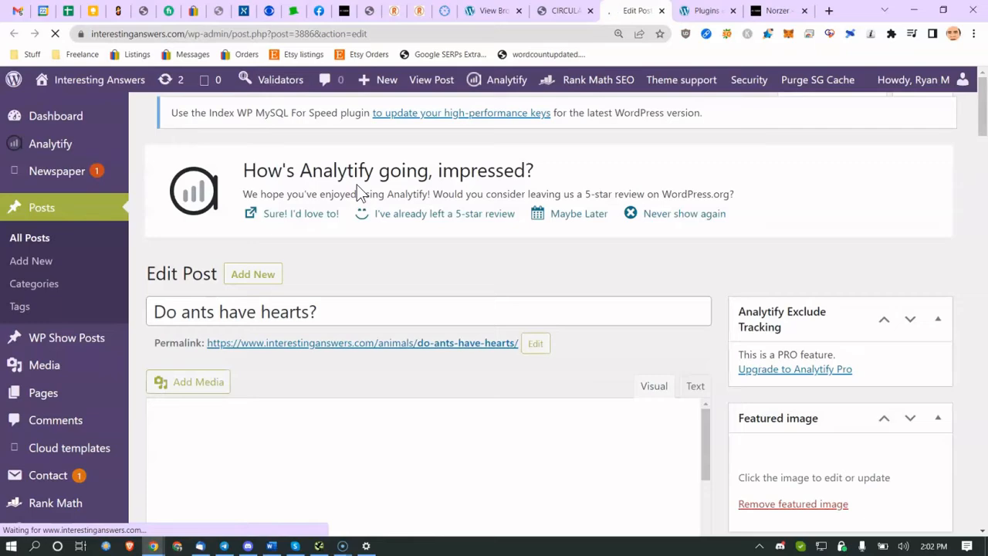
Search the post's edit page for "open" to locate the "open circulatory system" link text
key(ctrl+f)
text(ope)
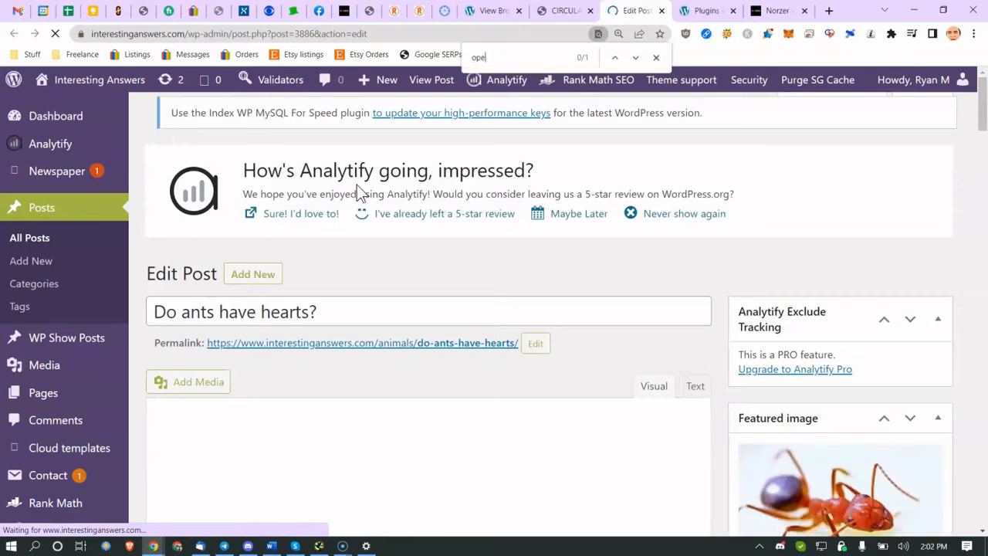
text(n cir)
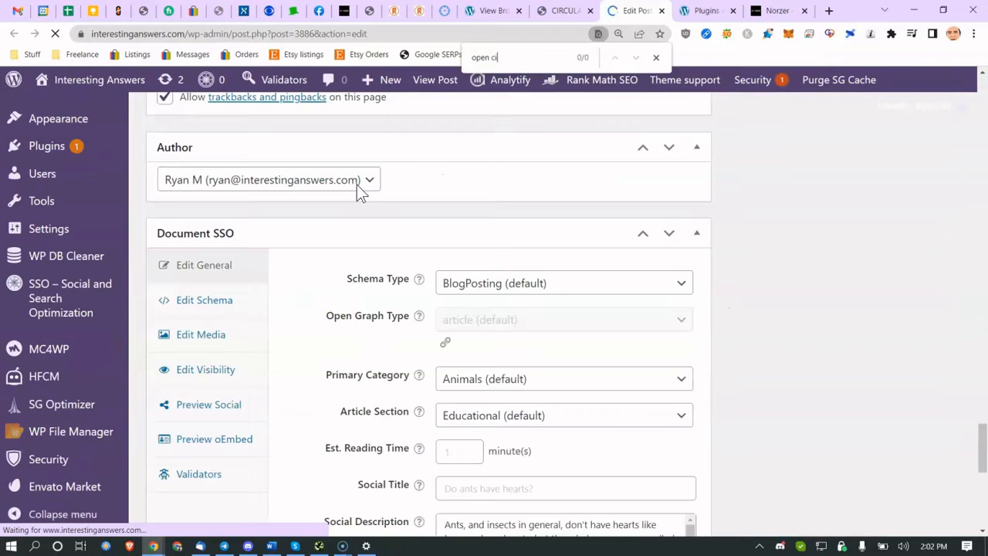
key(BackSpace)
key(BackSpace)
key(BackSpace)
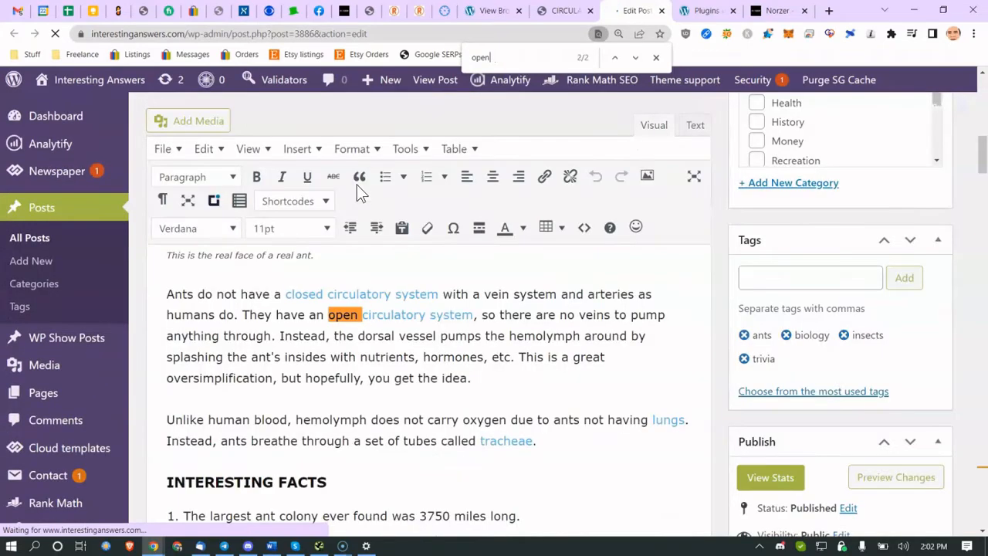
key(BackSpace)
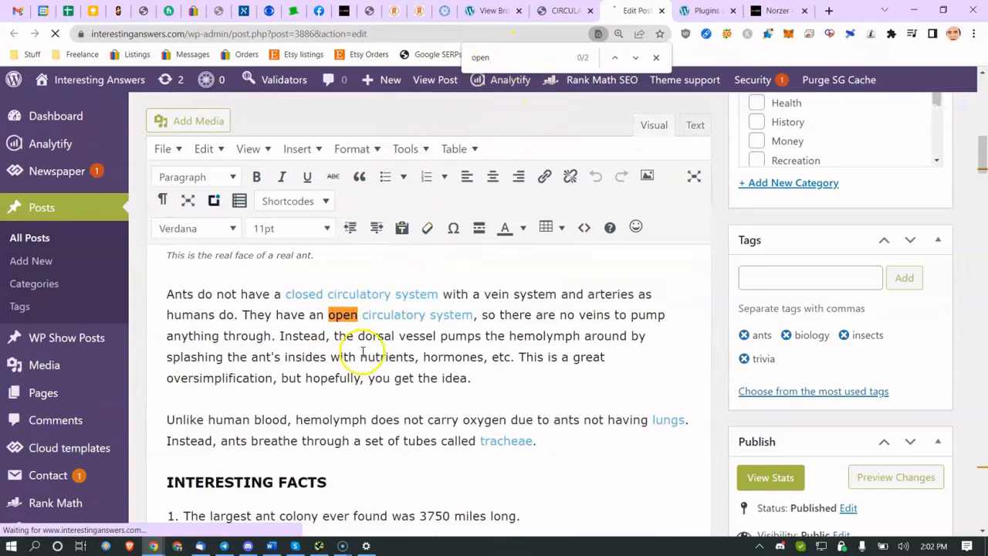
Open the URL of the "open circulatory system" link for editing, inspect it and leave it without changes
click(388, 315)
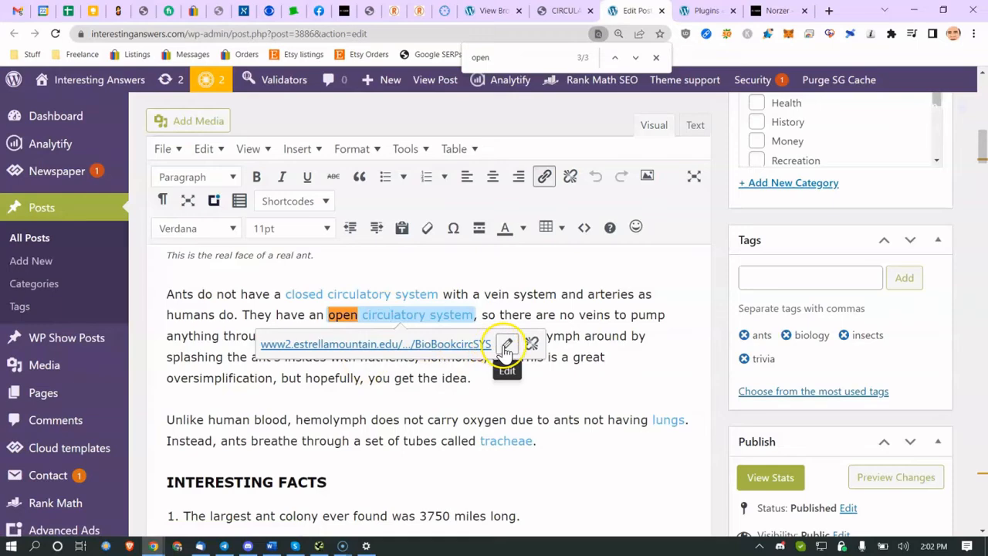
click(506, 348)
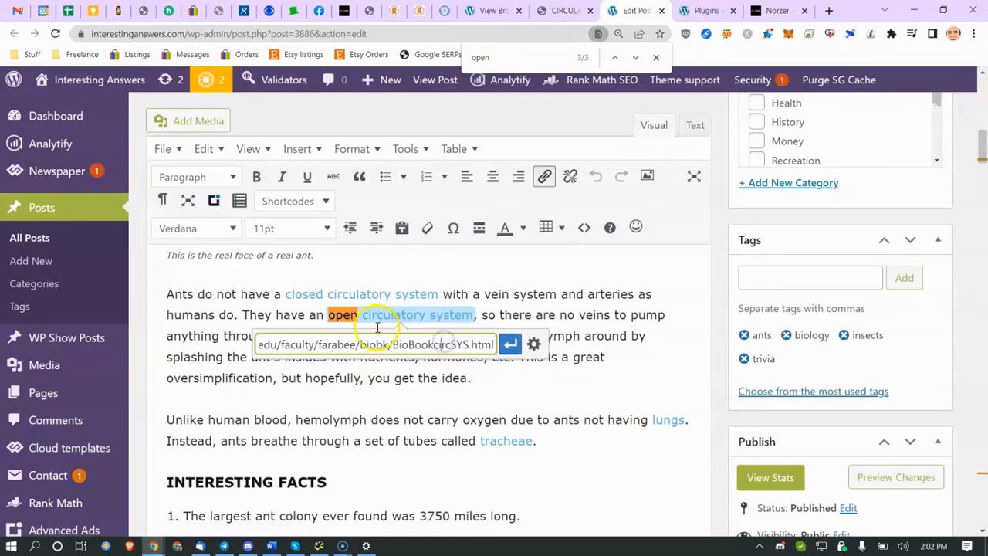
click(255, 300)
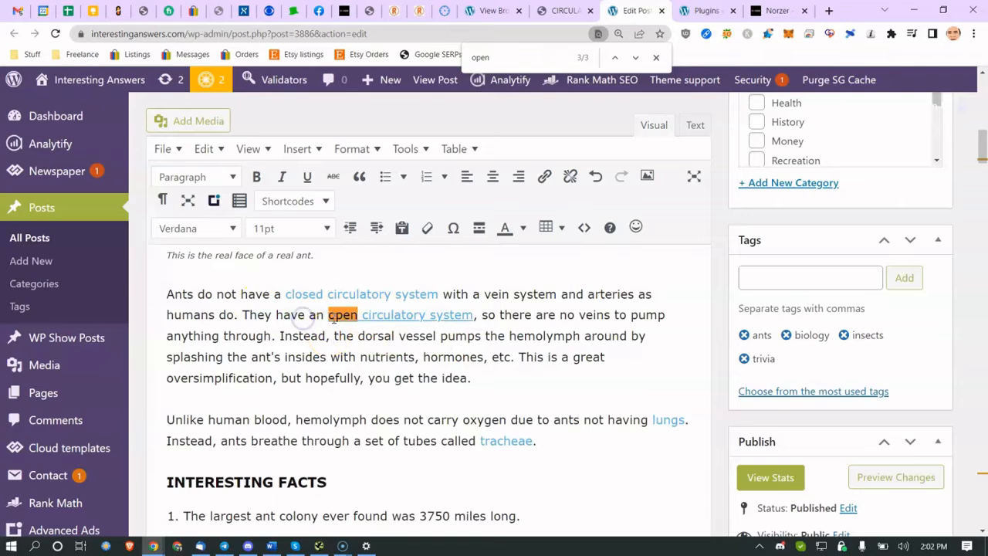
Remove the hyperlink from the text "open circulatory system" in the post
click(315, 319)
click(444, 315)
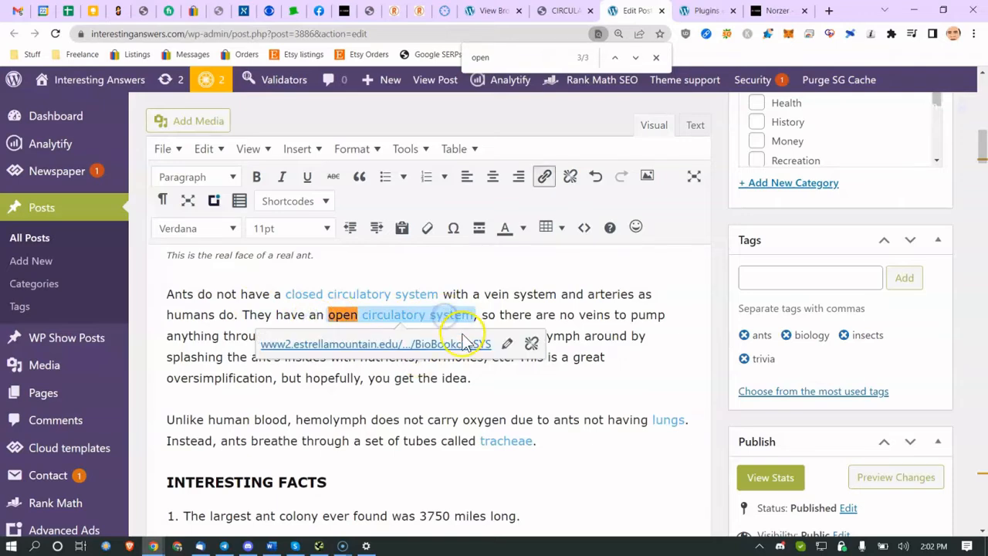
click(528, 342)
scroll(759, 463, down, 8)
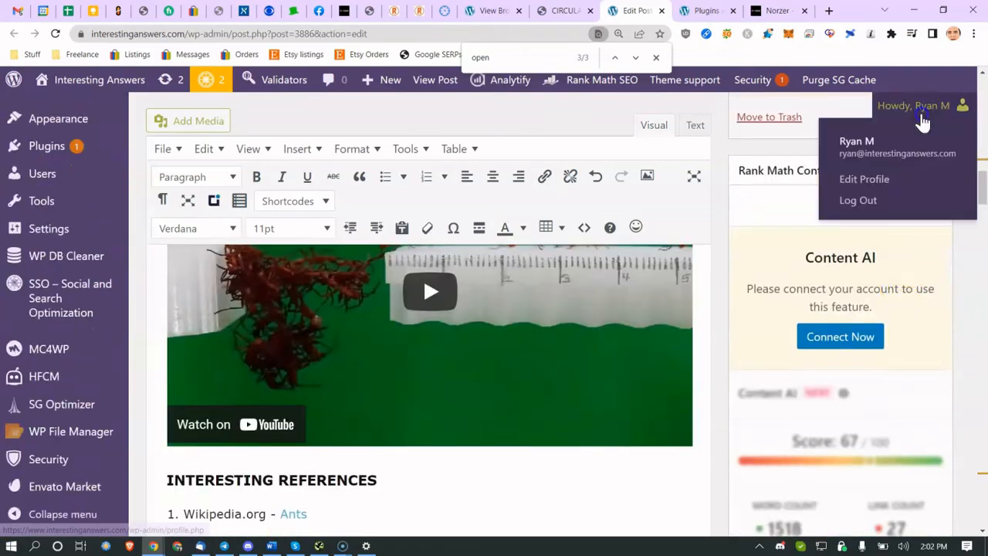
click(922, 122)
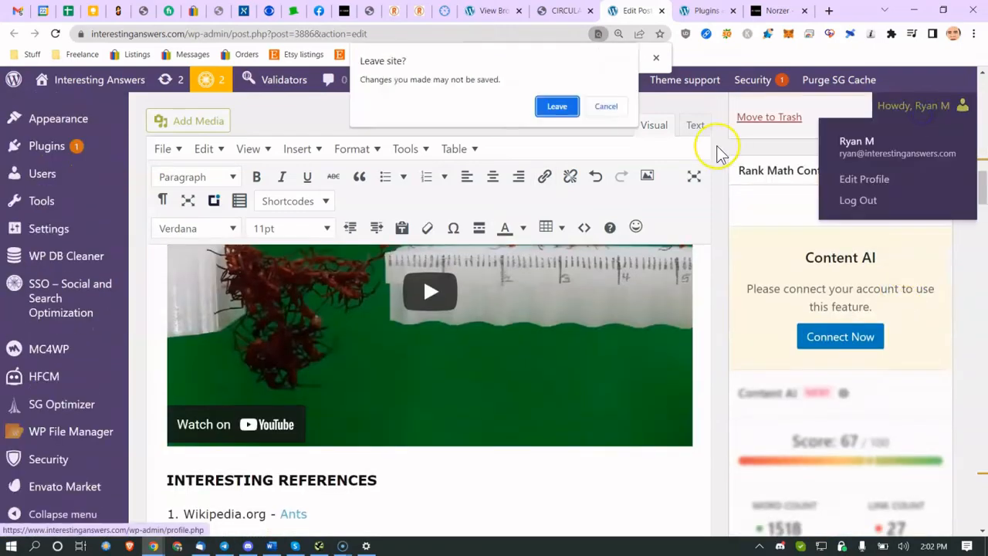
click(607, 103)
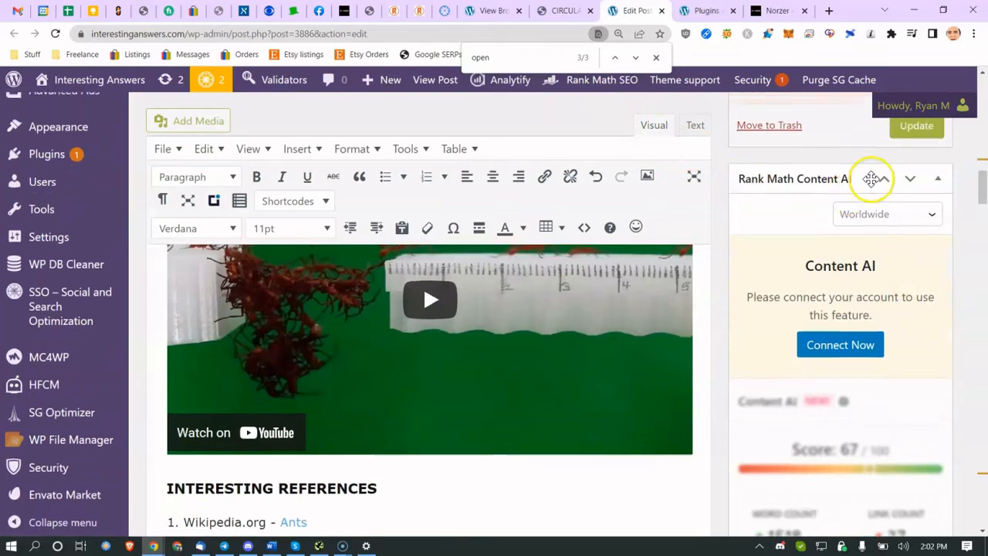
Save the edited post "Do ants have hearts?" and return to the list of broken links
scroll(871, 177, up, 2)
click(913, 245)
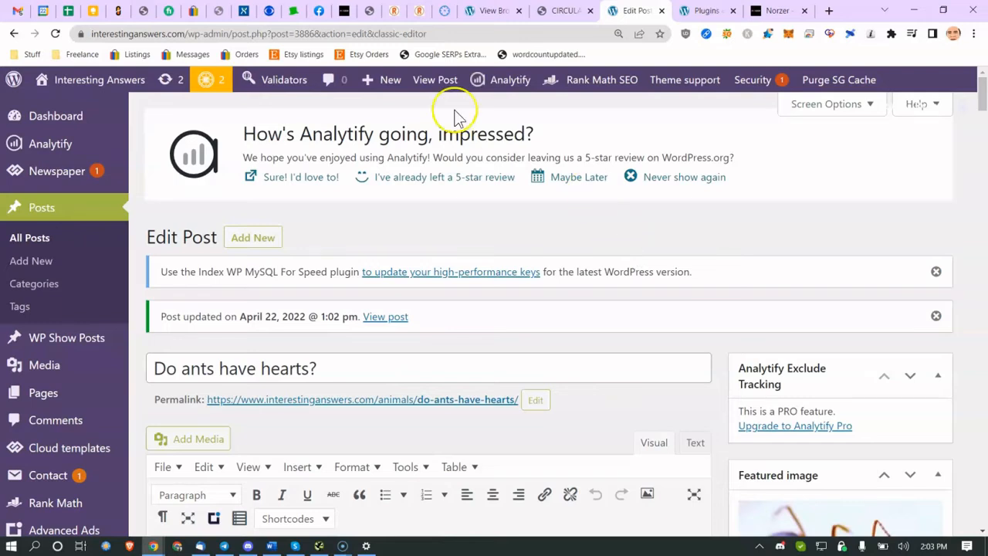
click(566, 10)
click(491, 11)
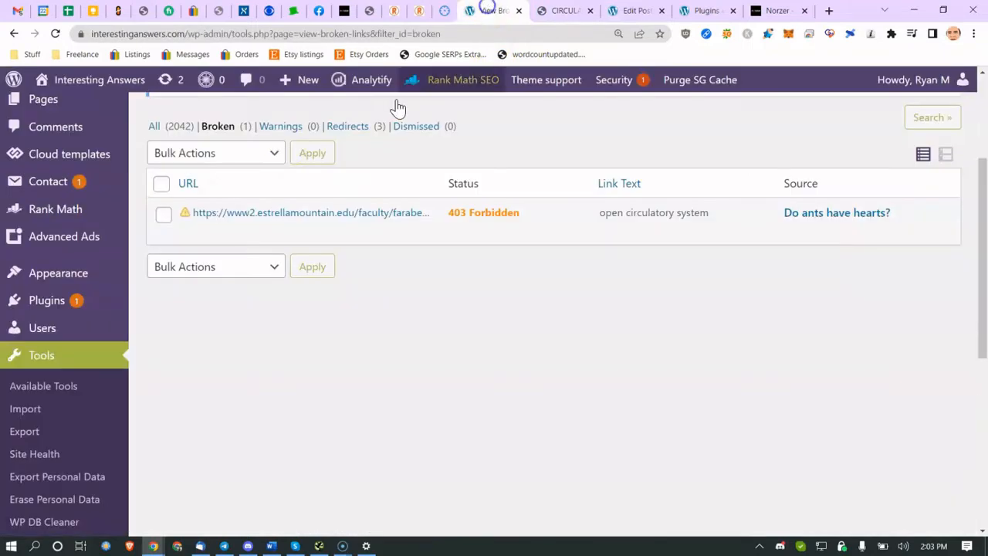
Recheck the "open circulatory system" link in the broken links list, reloading the list before and after the check
click(54, 33)
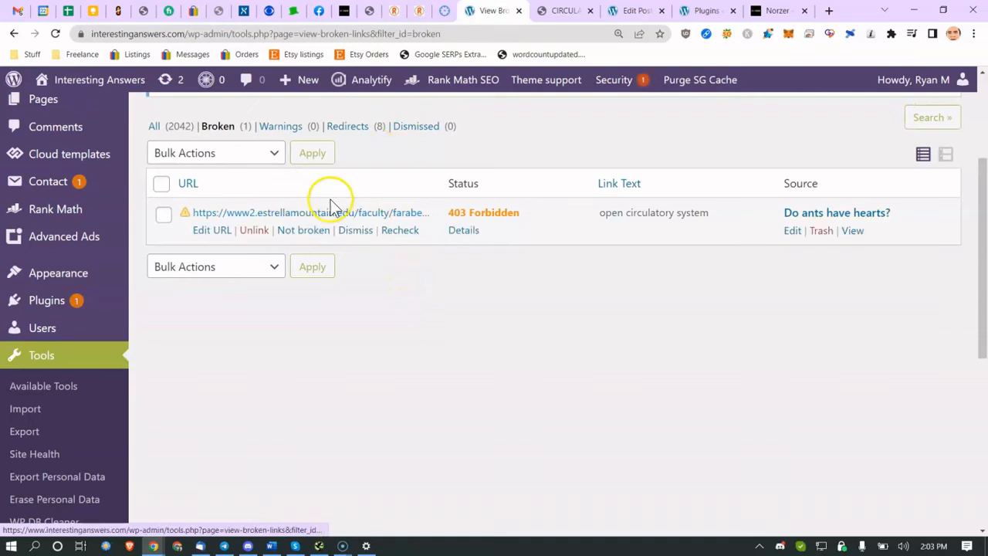
click(397, 230)
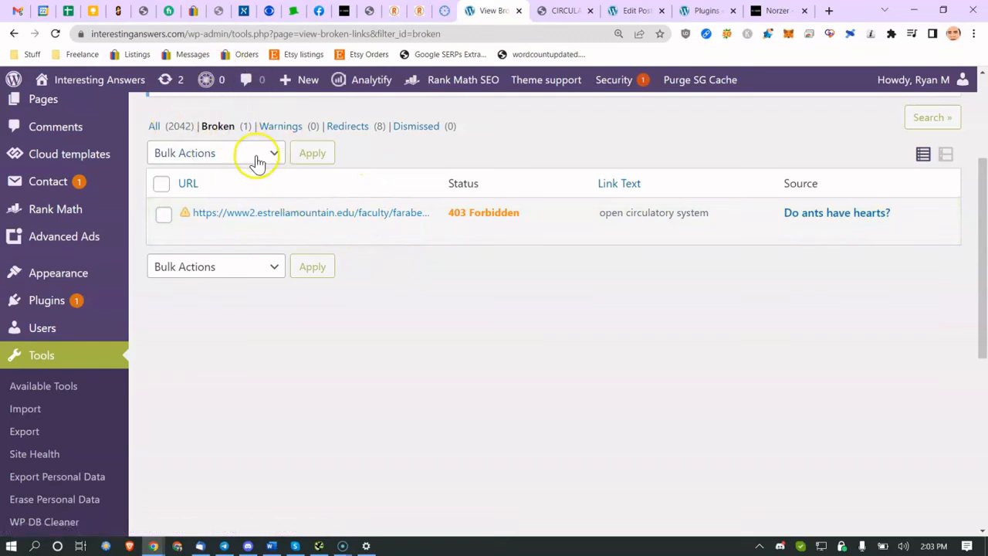
click(54, 33)
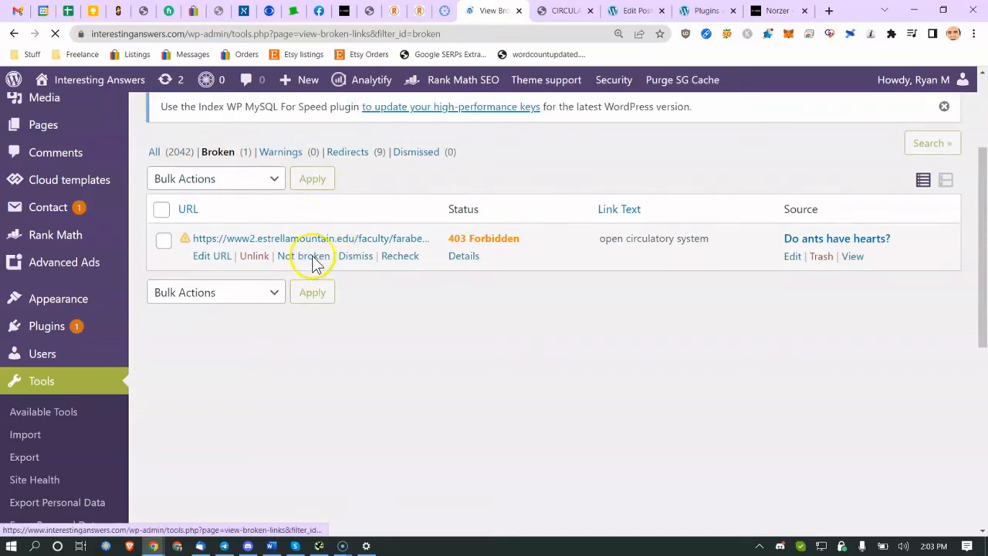
Dismiss the "open circulatory system" link from the broken links list and open the list of warnings
click(353, 258)
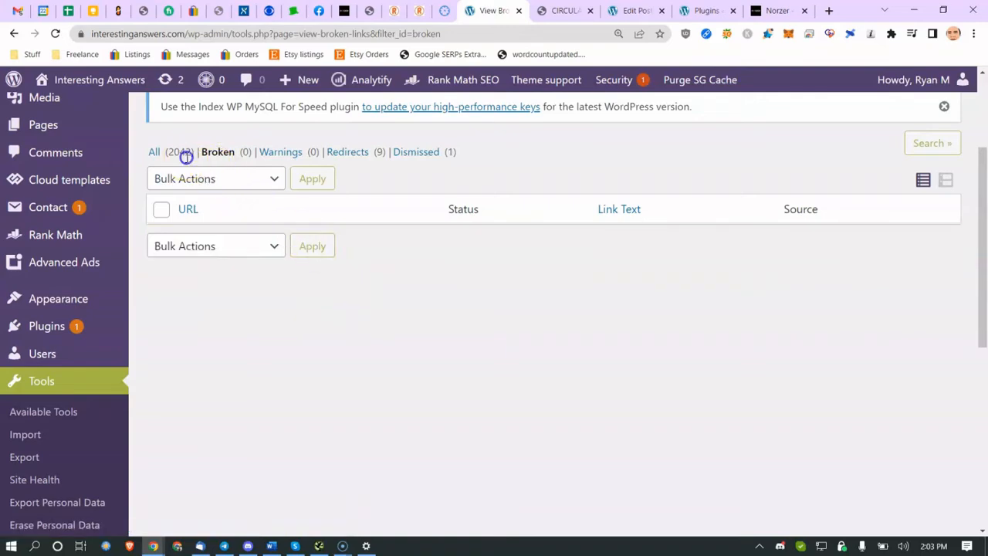
click(283, 161)
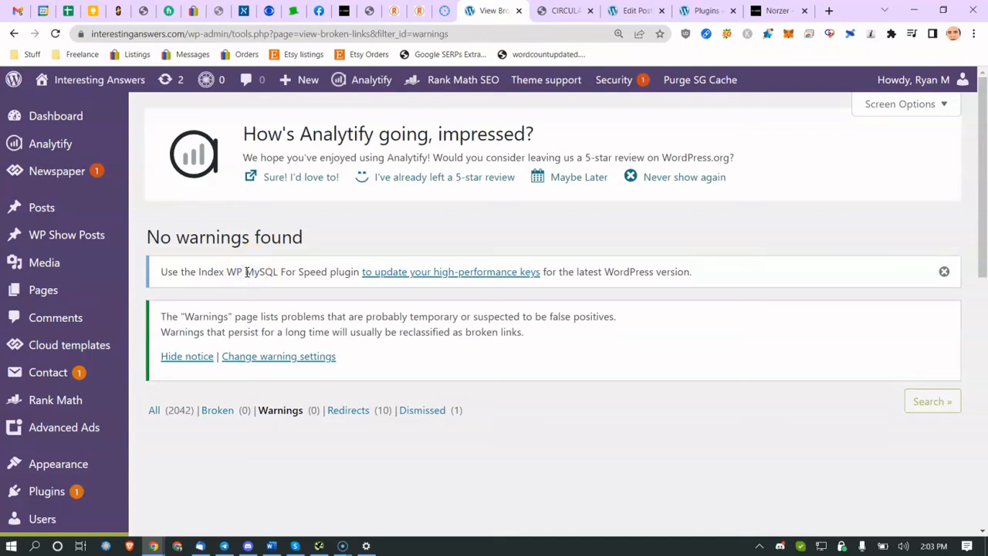
click(159, 325)
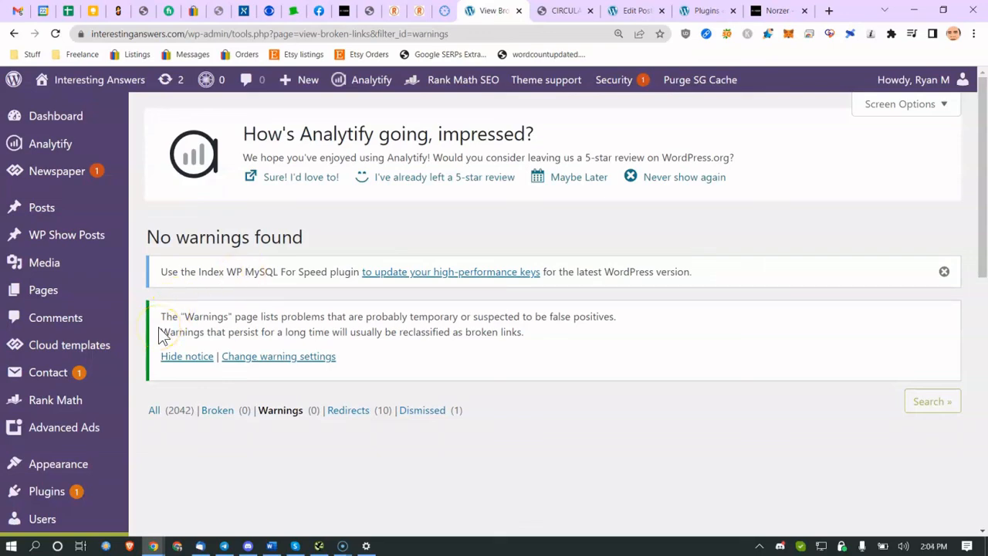